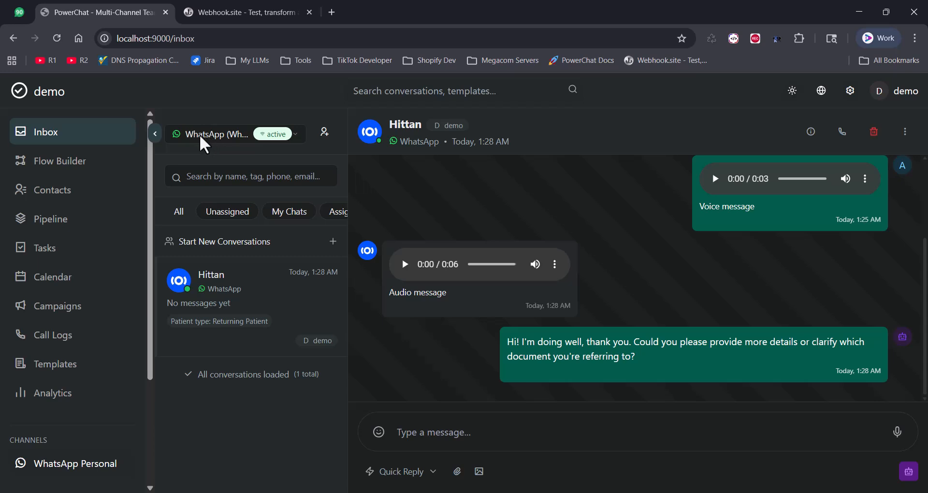
Go to the Flow Builder page from the left sidebar.
{"action": "left_click", "coordinate": [99, 172]}
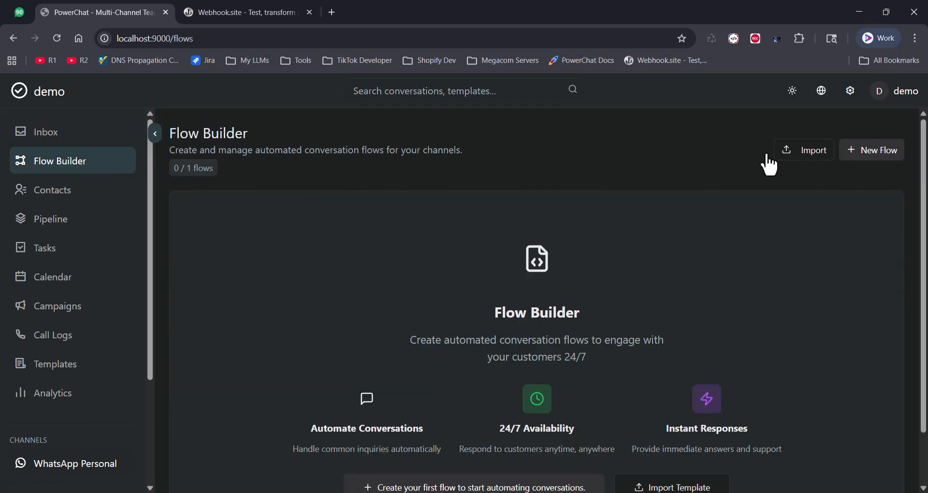
Create a new flow named 'Task Execution' and save it.
{"action": "left_click", "coordinate": [860, 158]}
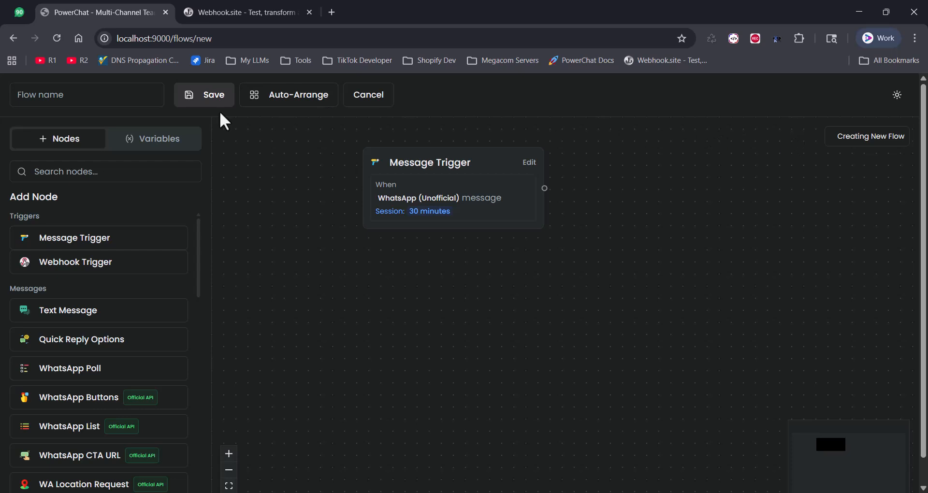
{"action": "left_click", "coordinate": [102, 99]}
{"action": "type", "text": "Task Execution"}
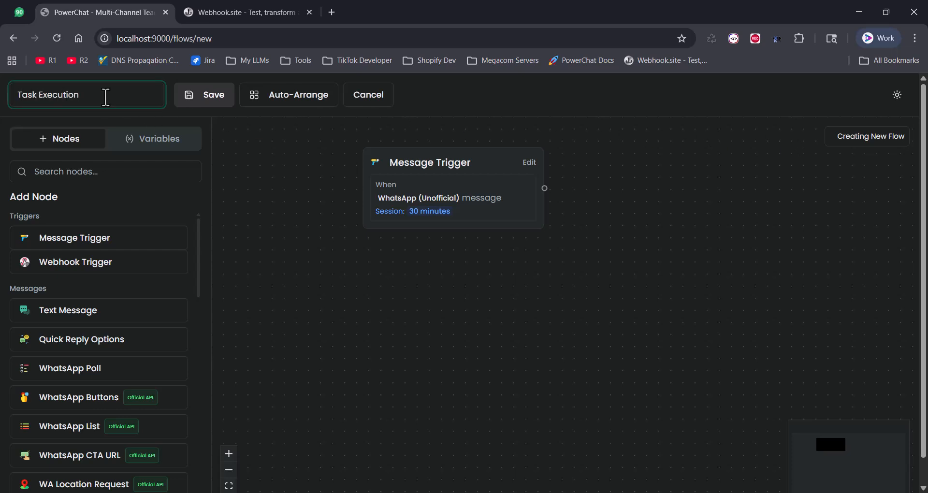
{"action": "left_click", "coordinate": [200, 106]}
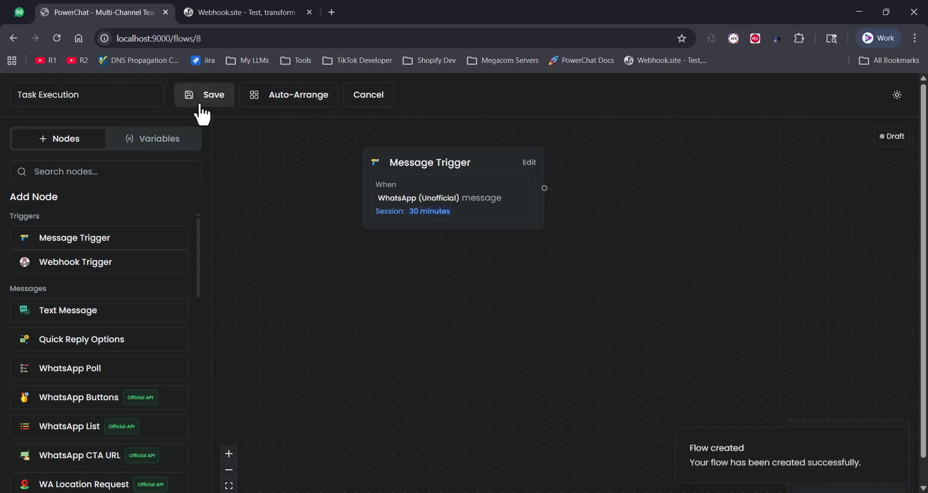
Add an AI Assistant node, found by searching 'ai', and open its configuration.
{"action": "left_click", "coordinate": [121, 171]}
{"action": "type", "text": "ai"}
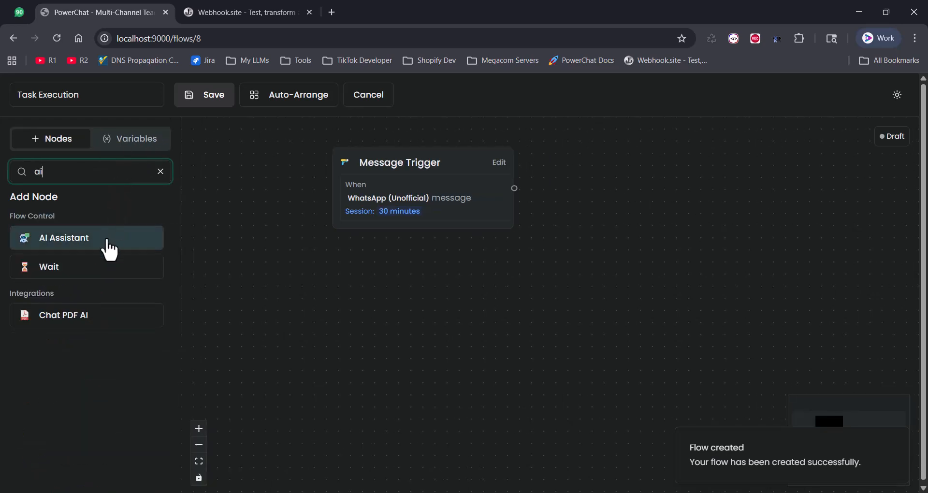
{"action": "left_click", "coordinate": [110, 249]}
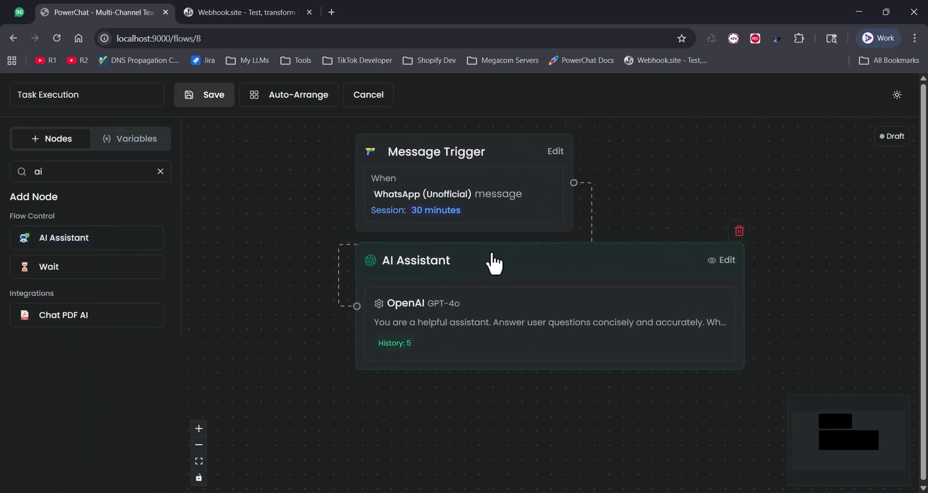
{"action": "left_click", "coordinate": [719, 261]}
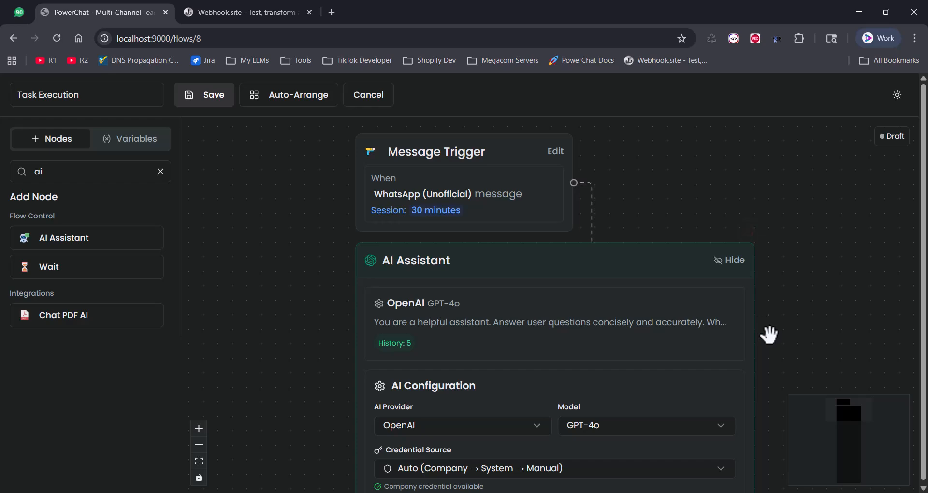
{"action": "left_click_drag", "start_coordinate": [769, 334], "coordinate": [681, 78]}
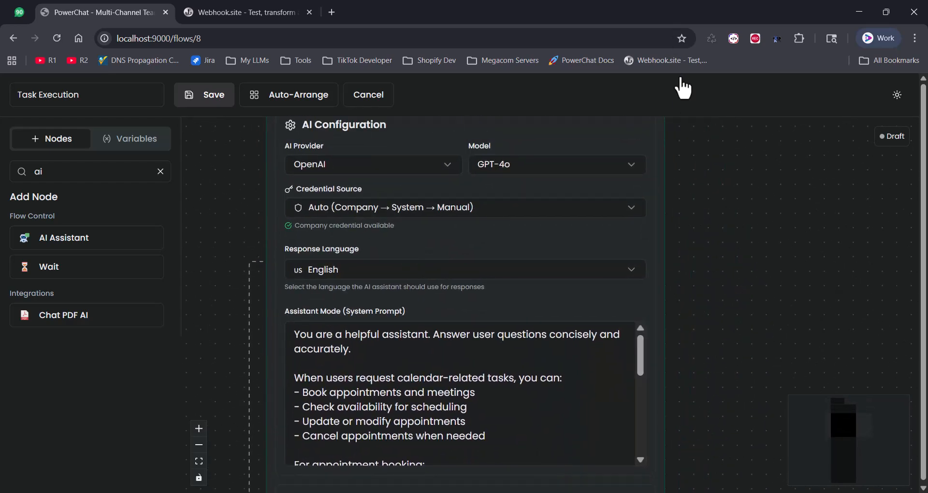
Change the AI Assistant model to GPT-3.5 Turbo, save, and scroll to Task Execution.
{"action": "left_click", "coordinate": [526, 178]}
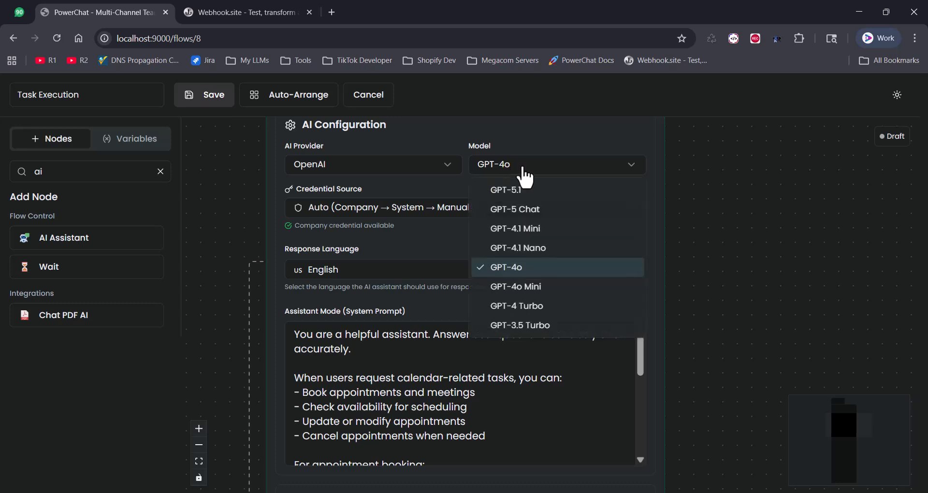
{"action": "left_click", "coordinate": [517, 323]}
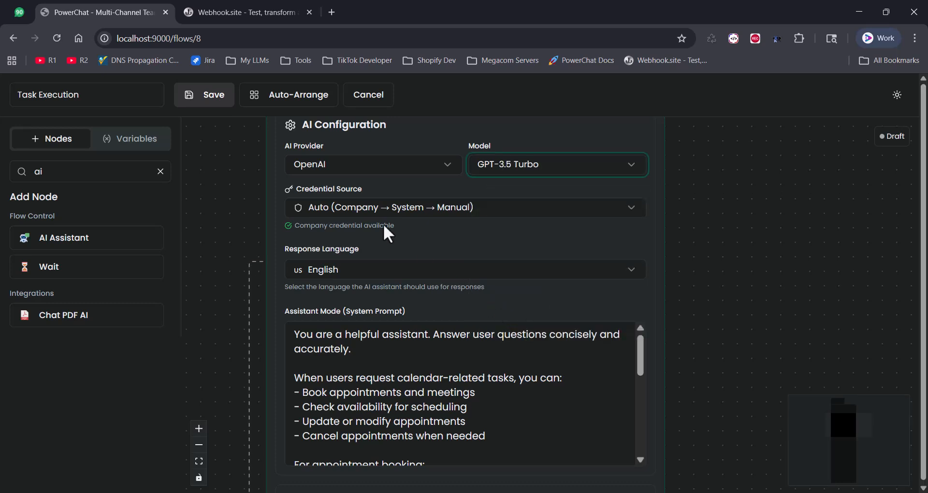
{"action": "left_click", "coordinate": [222, 116]}
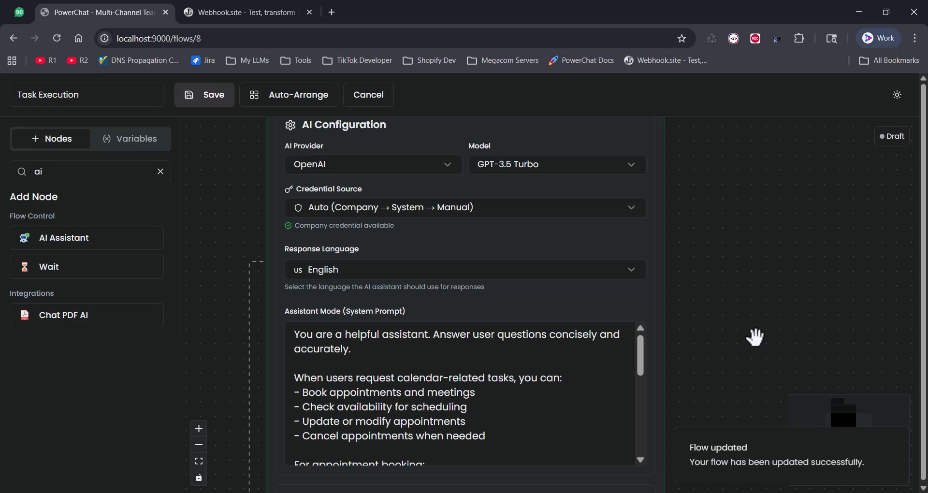
{"action": "left_click_drag", "start_coordinate": [754, 328], "coordinate": [741, 149]}
{"action": "left_click_drag", "start_coordinate": [735, 307], "coordinate": [728, 167]}
{"action": "left_click_drag", "start_coordinate": [723, 309], "coordinate": [732, 154]}
{"action": "left_click_drag", "start_coordinate": [741, 284], "coordinate": [742, 120]}
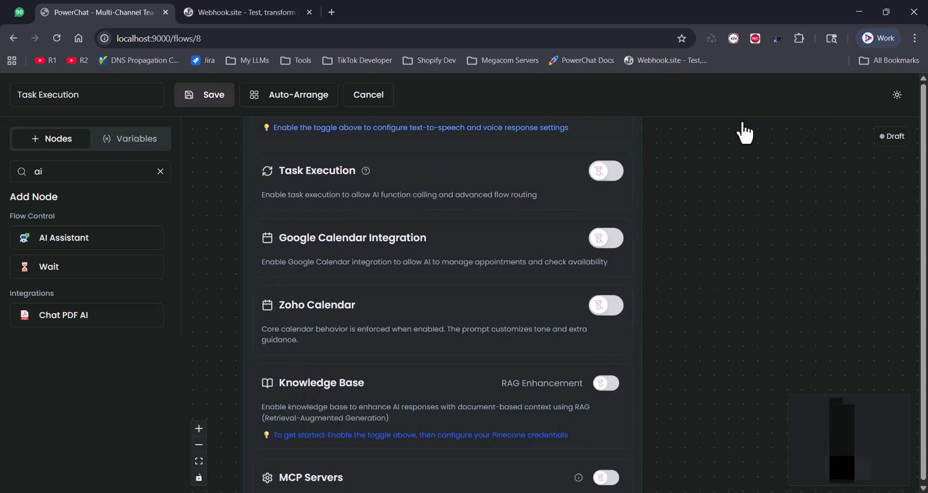
Enable Task Execution and add the Capture Lead Information template, expanding its function details.
{"action": "left_click", "coordinate": [606, 173]}
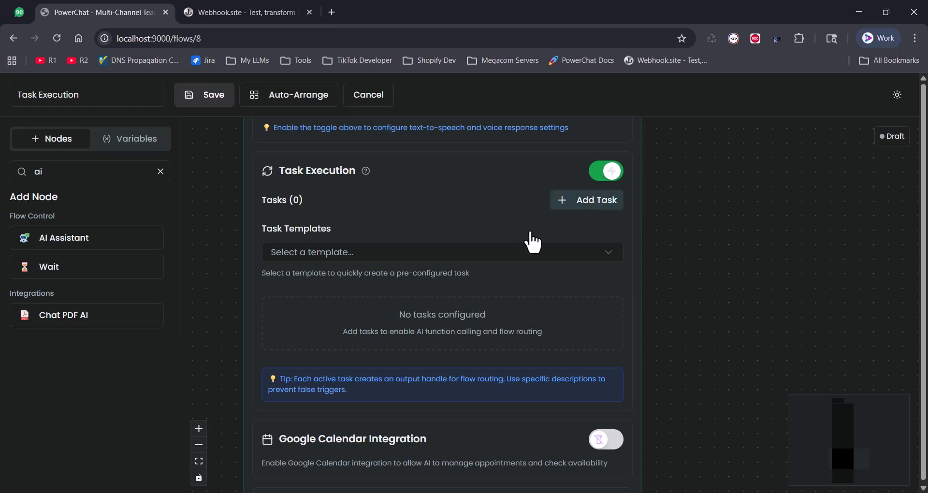
{"action": "left_click_drag", "start_coordinate": [459, 258], "coordinate": [440, 283]}
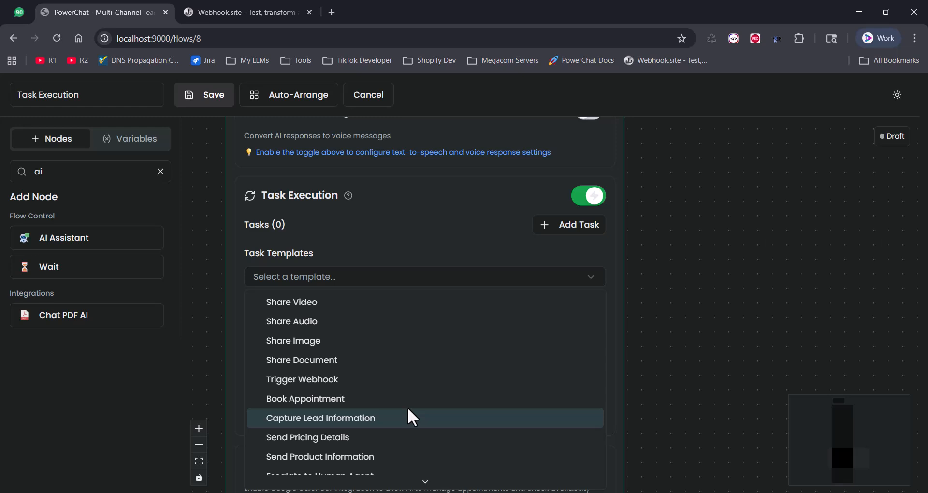
{"action": "left_click", "coordinate": [351, 420]}
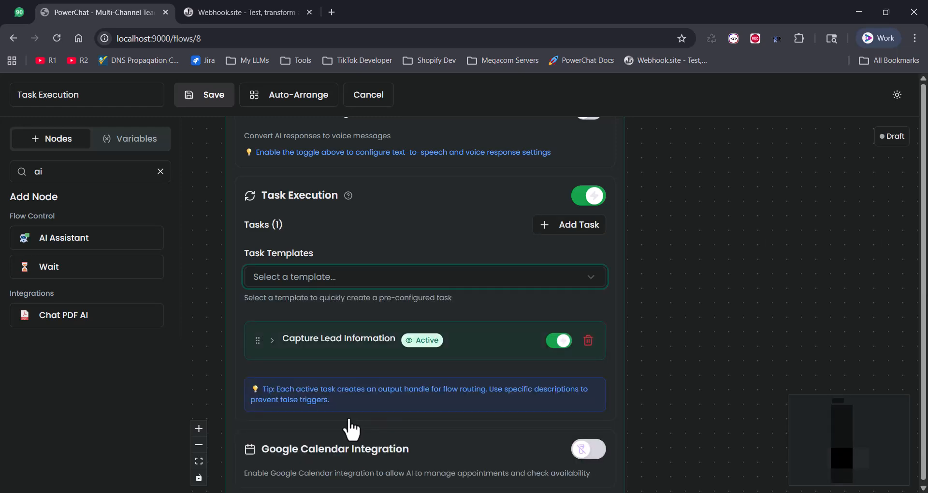
{"action": "left_click", "coordinate": [270, 343]}
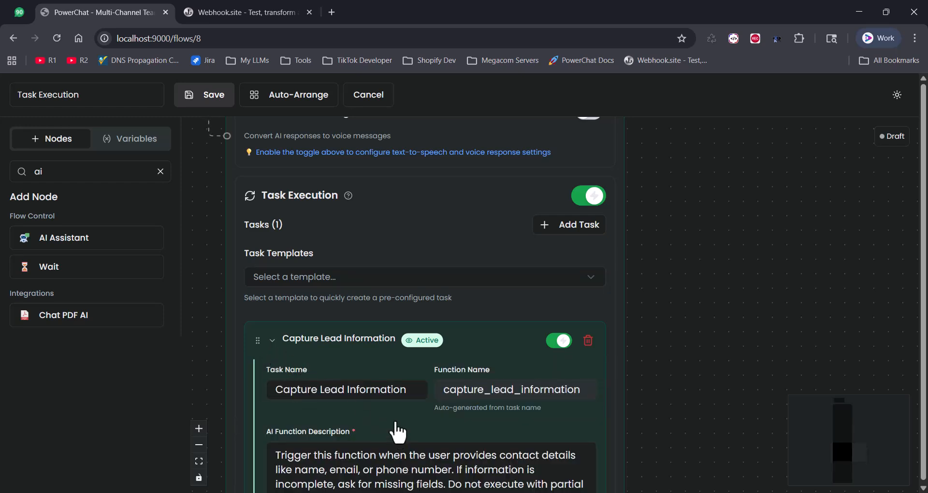
{"action": "left_click_drag", "start_coordinate": [398, 433], "coordinate": [379, 246]}
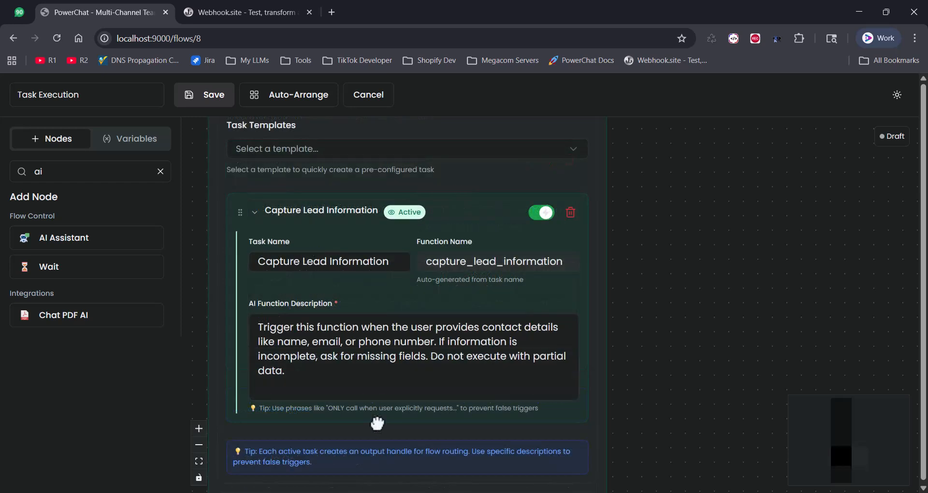
Add a Webhook node found by searching 'web' and auto-arrange the canvas.
{"action": "left_click", "coordinate": [160, 172]}
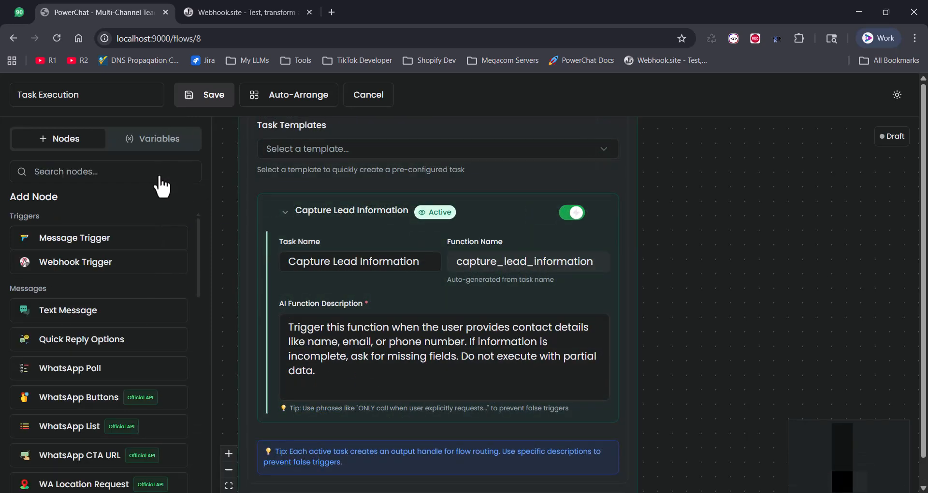
{"action": "left_click", "coordinate": [125, 174]}
{"action": "type", "text": "web"}
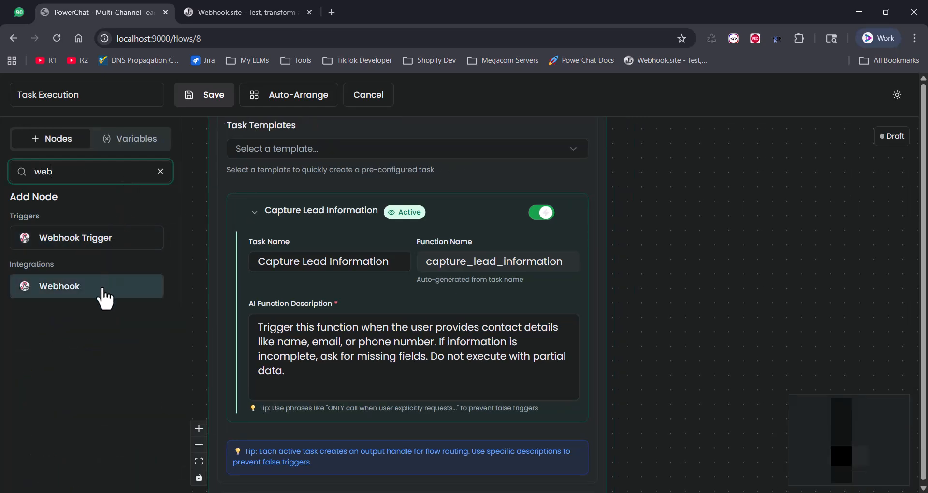
{"action": "left_click", "coordinate": [104, 297]}
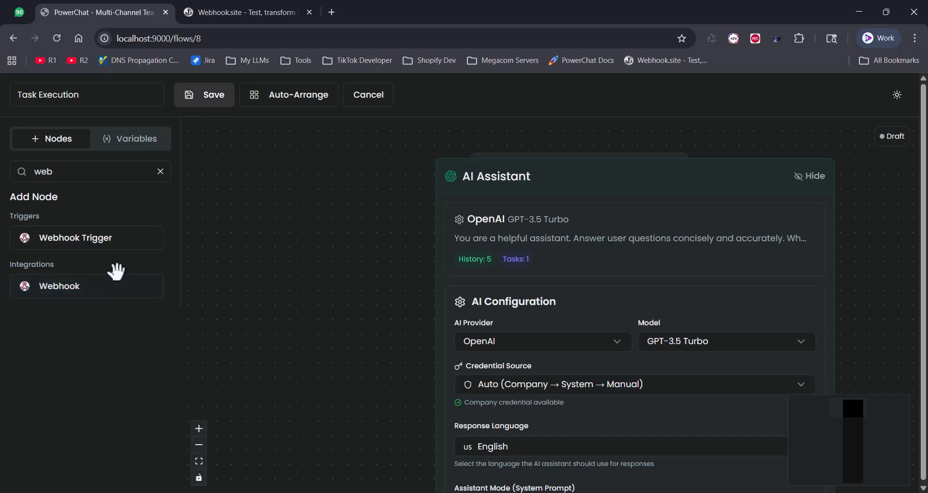
{"action": "left_click", "coordinate": [312, 103]}
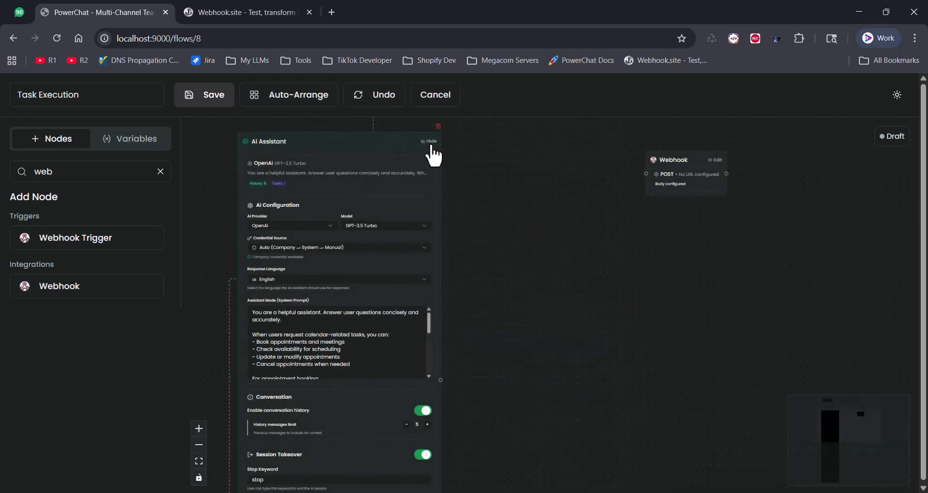
Link the collapsed AI Assistant's output to the Webhook node and open its settings.
{"action": "left_click", "coordinate": [431, 143]}
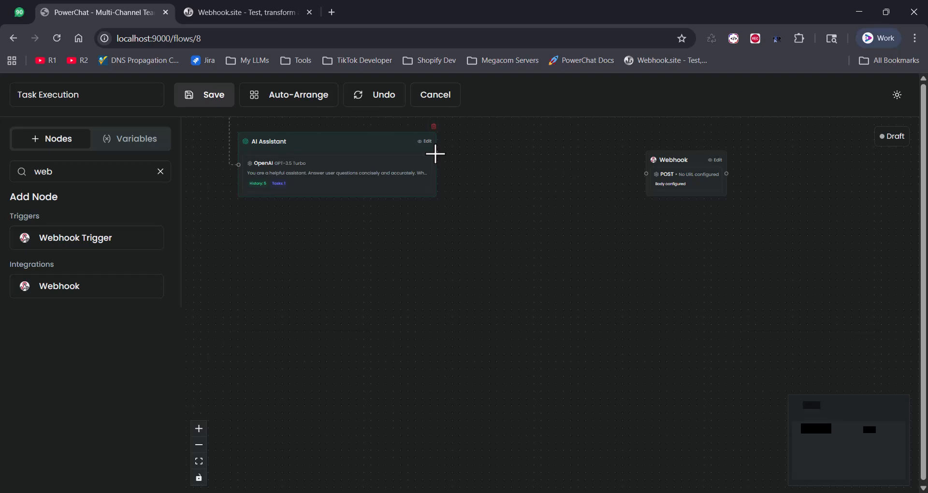
{"action": "left_click_drag", "start_coordinate": [435, 154], "coordinate": [554, 163]}
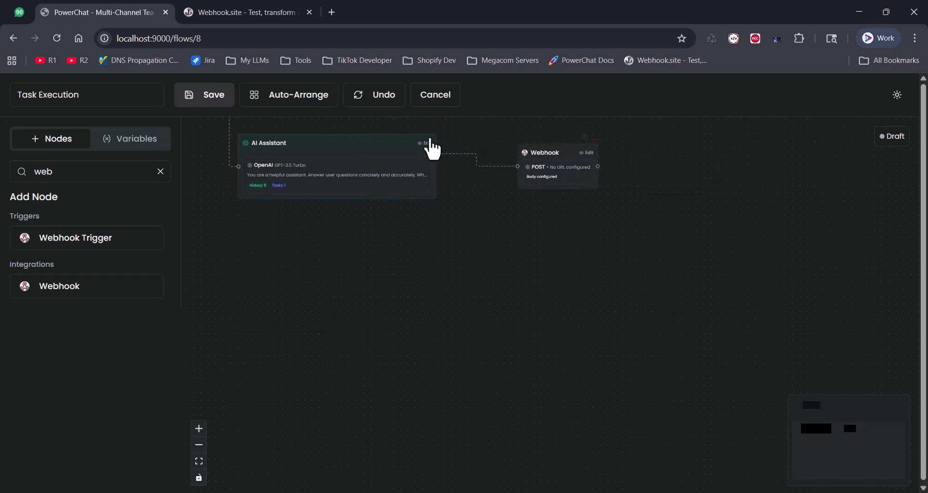
{"action": "scroll", "coordinate": [432, 150], "scroll_direction": "up", "scroll_amount": 5}
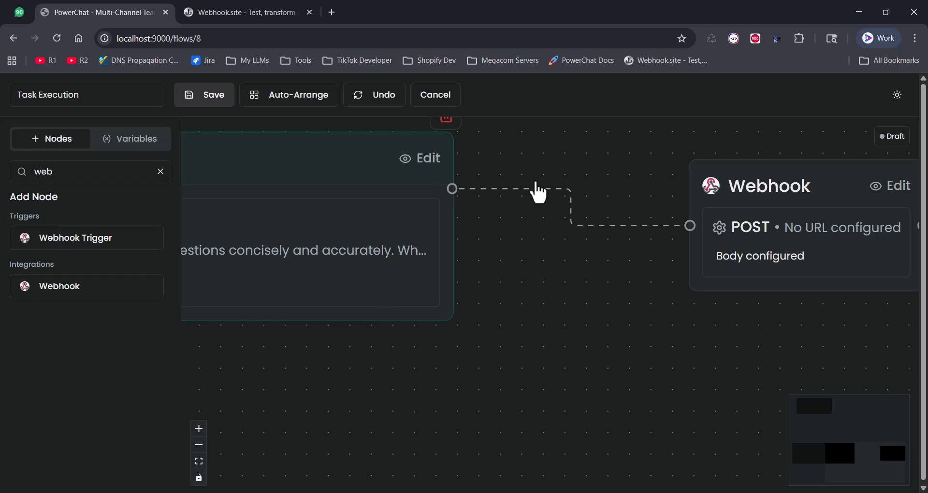
{"action": "left_click", "coordinate": [741, 207]}
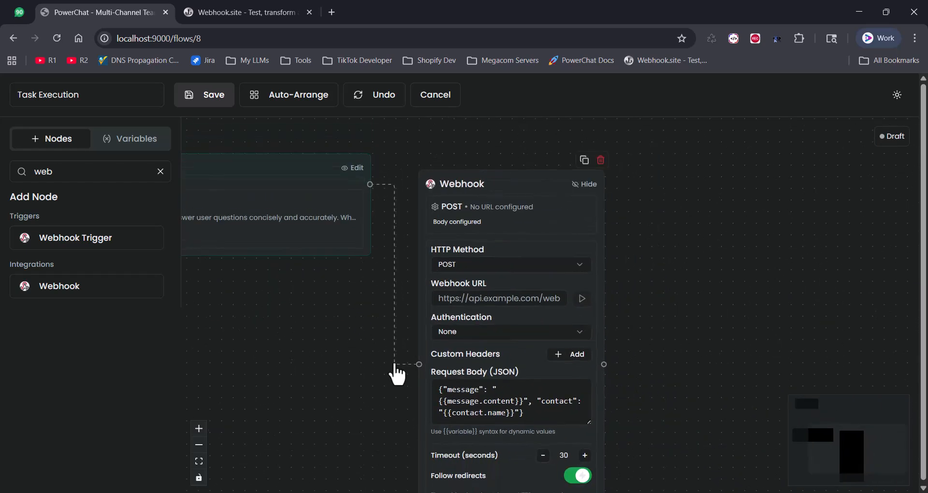
{"action": "left_click_drag", "start_coordinate": [394, 366], "coordinate": [354, 249]}
{"action": "left_click_drag", "start_coordinate": [548, 306], "coordinate": [557, 342]}
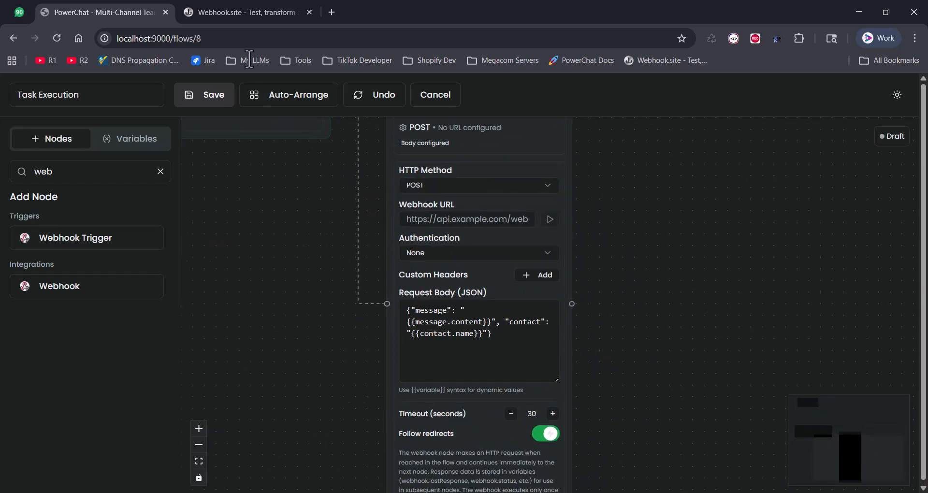
Copy the unique inbox URL from Webhook.site and return to PowerChat.
{"action": "left_click", "coordinate": [234, 8]}
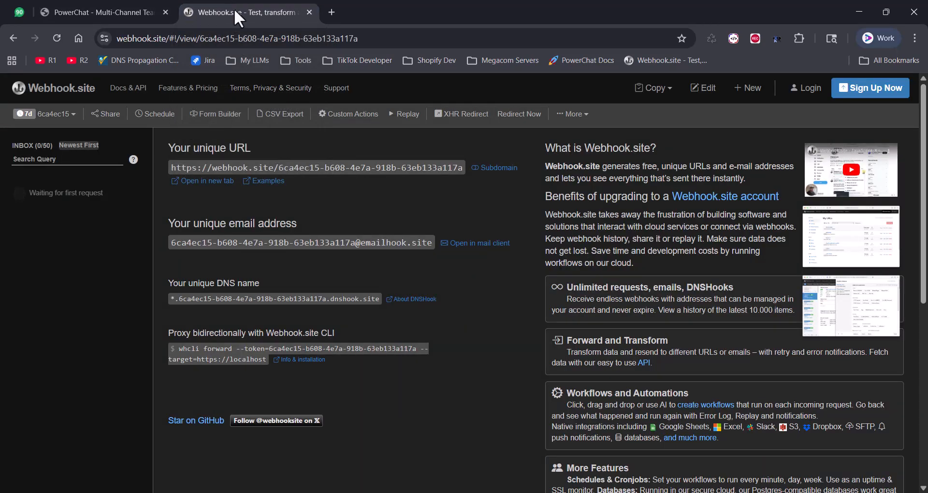
{"action": "left_click", "coordinate": [363, 172]}
{"action": "left_click", "coordinate": [132, 7]}
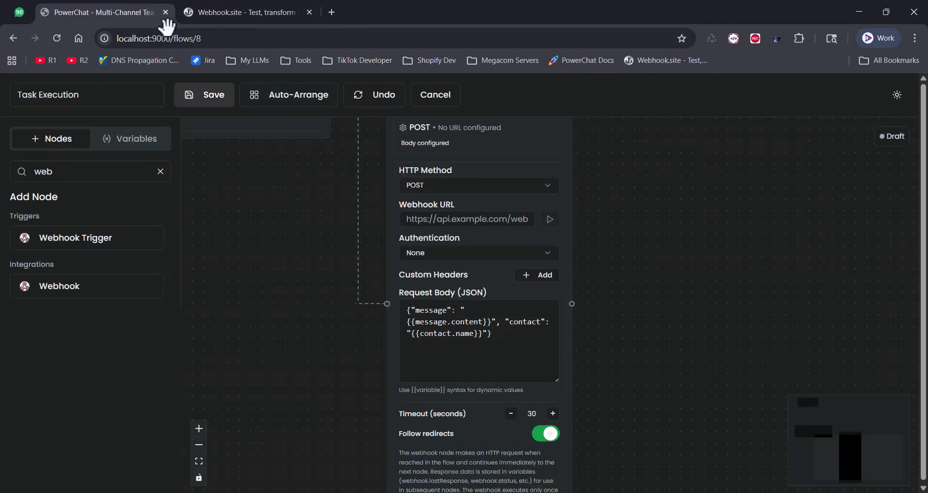
Paste the copied webhook.site address into the Webhook URL field.
{"action": "left_click", "coordinate": [414, 216]}
{"action": "right_click", "coordinate": [414, 216]}
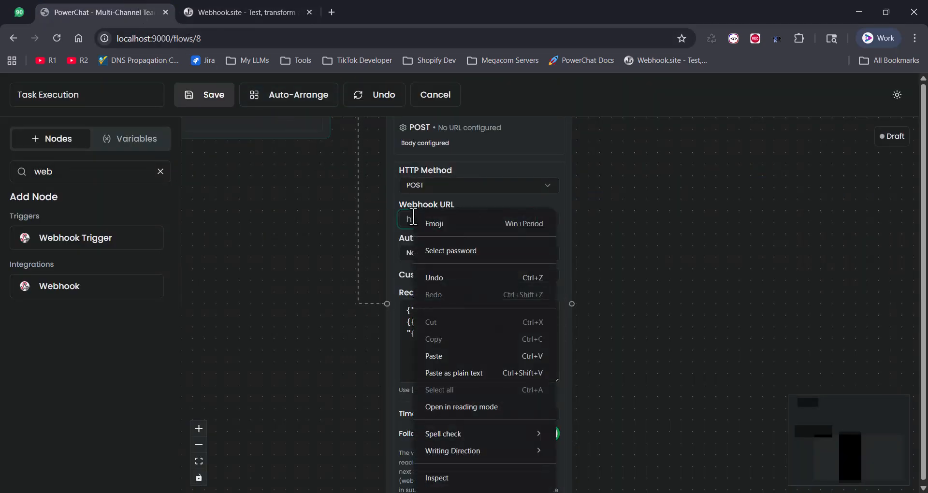
{"action": "left_click", "coordinate": [503, 355]}
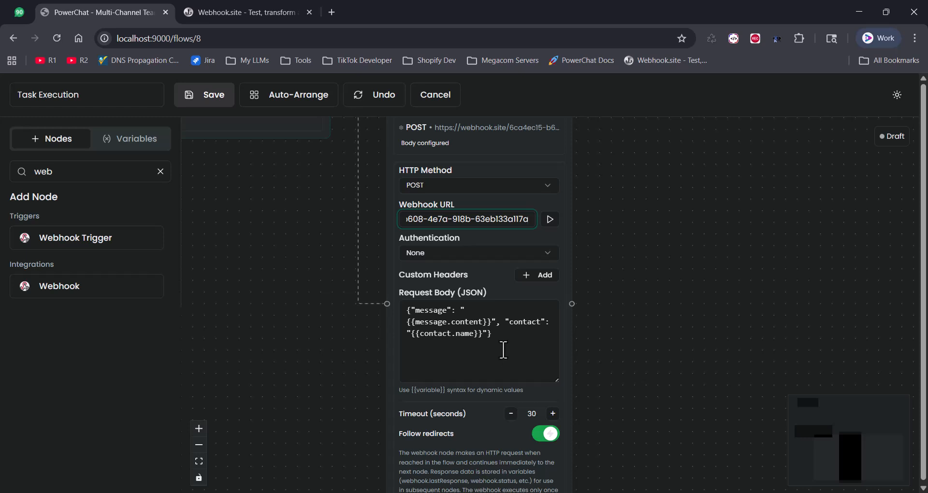
{"action": "left_click", "coordinate": [488, 243]}
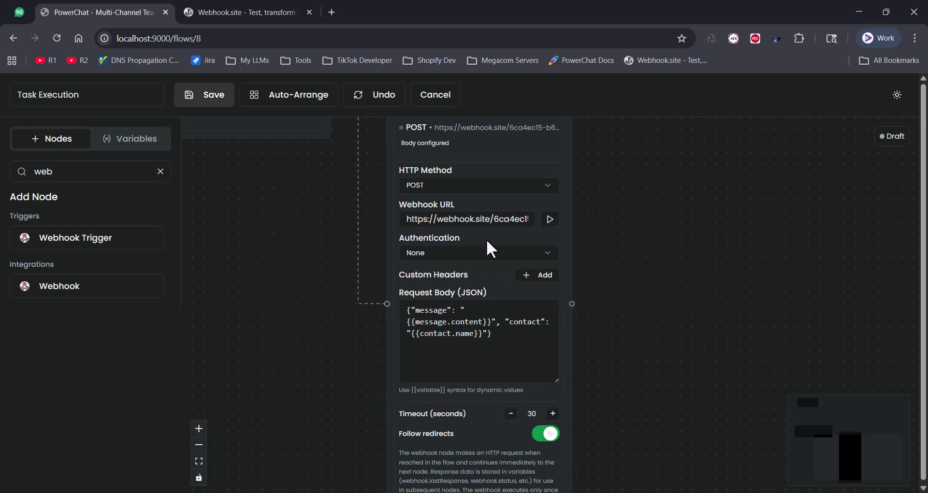
Save the flow and set the Task Execution flow's status to Active.
{"action": "left_click", "coordinate": [218, 107]}
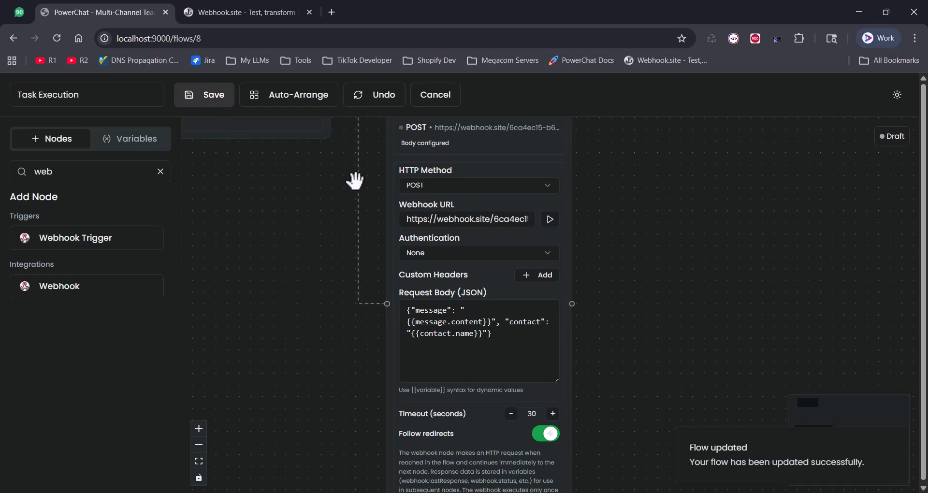
{"action": "left_click", "coordinate": [438, 115]}
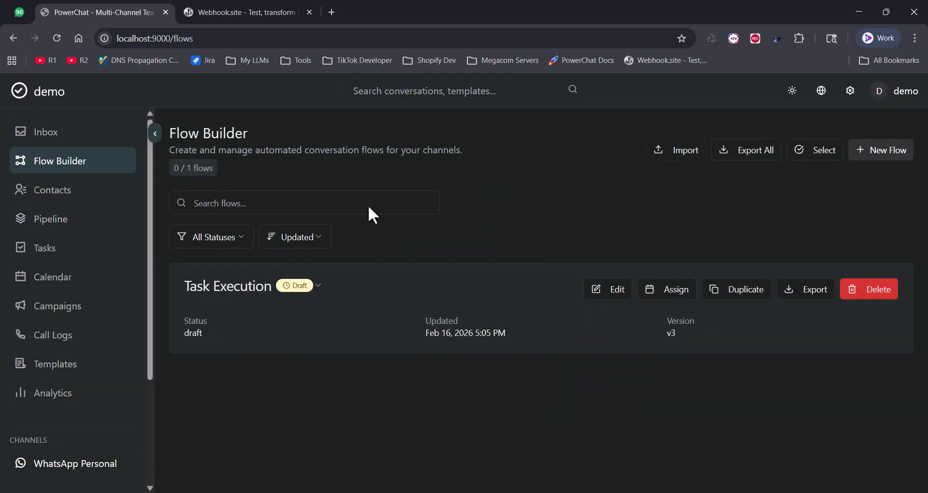
{"action": "left_click", "coordinate": [295, 285]}
{"action": "left_click", "coordinate": [317, 304]}
Assign and activate the flow on the WhatsApp Personal channel.
{"action": "left_click", "coordinate": [667, 290]}
{"action": "left_click", "coordinate": [573, 308]}
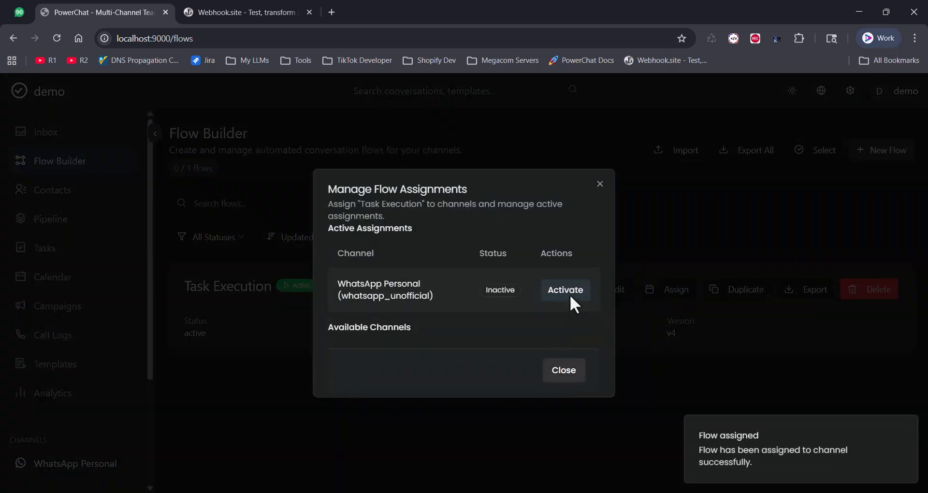
{"action": "left_click", "coordinate": [565, 290]}
{"action": "left_click", "coordinate": [562, 369]}
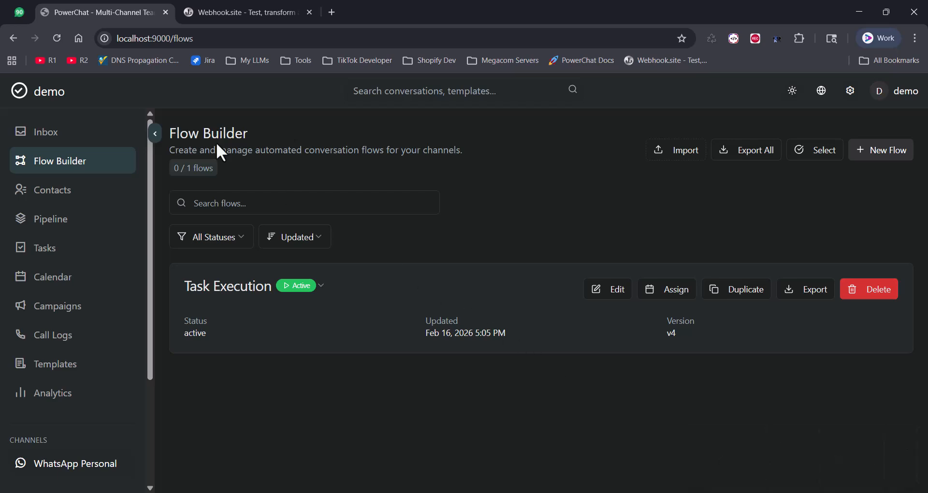
{"action": "left_click", "coordinate": [20, 12]}
Send 'hi how are you' and 'I want to place an order and here are my contact info'.
{"action": "left_click", "coordinate": [399, 470]}
{"action": "type", "text": "hi how are you"}
{"action": "key", "text": "Return"}
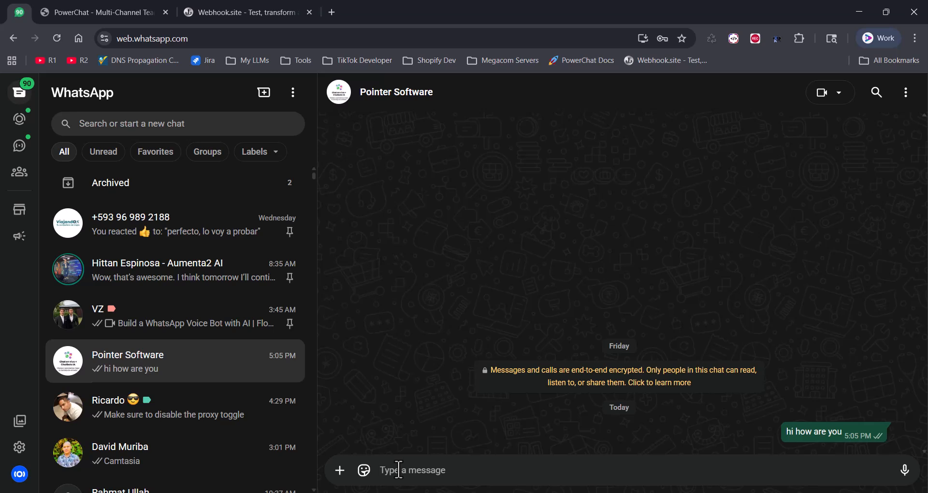
{"action": "type", "text": "I w"}
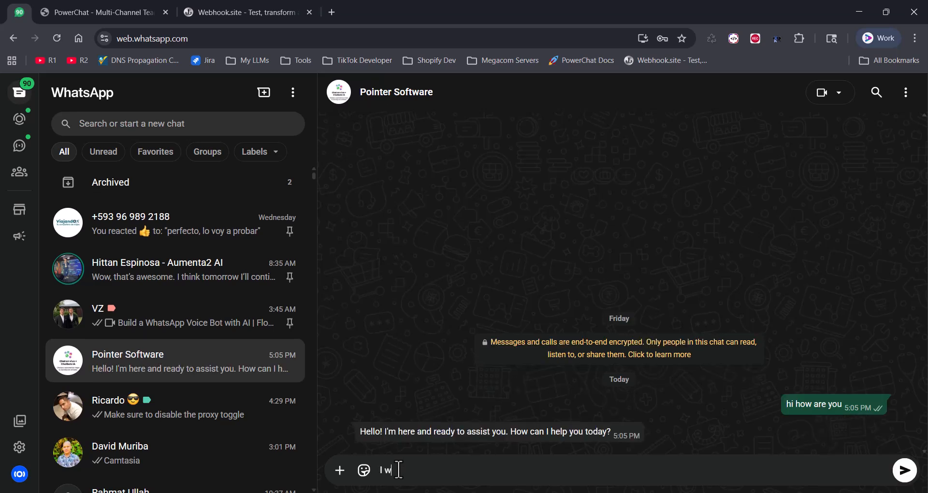
{"action": "type", "text": "ant to place an order and here are my contact info"}
{"action": "key", "text": "Return"}
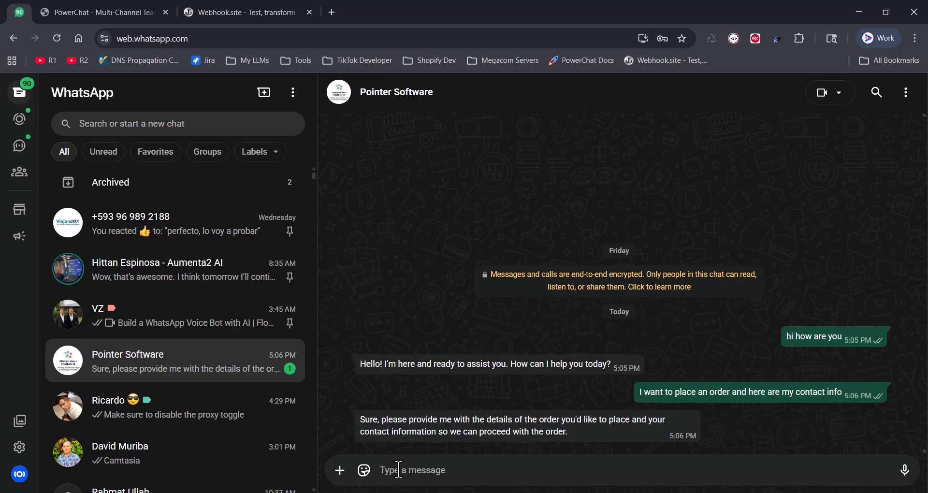
Send a two-line message with the contact's name and e-mail address.
{"action": "type", "text": "Name: Abid"}
{"action": "key", "text": "shift+Return"}
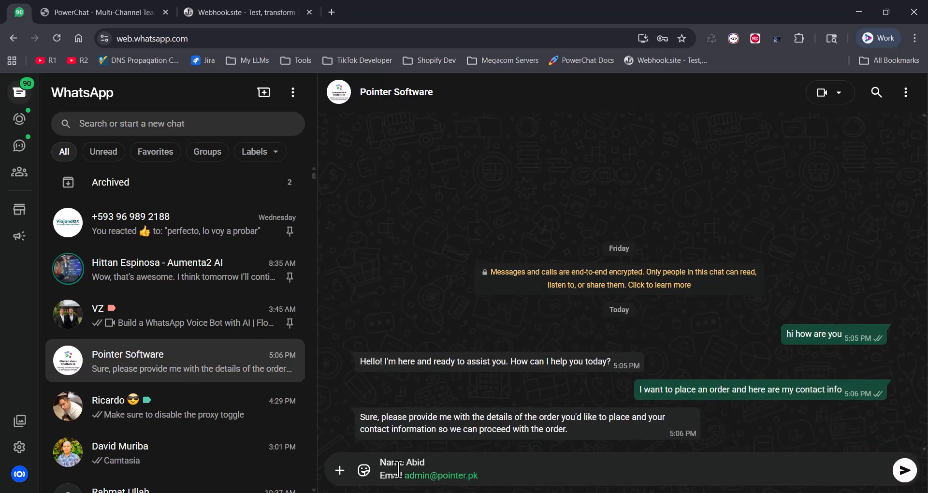
{"action": "key", "text": "Return"}
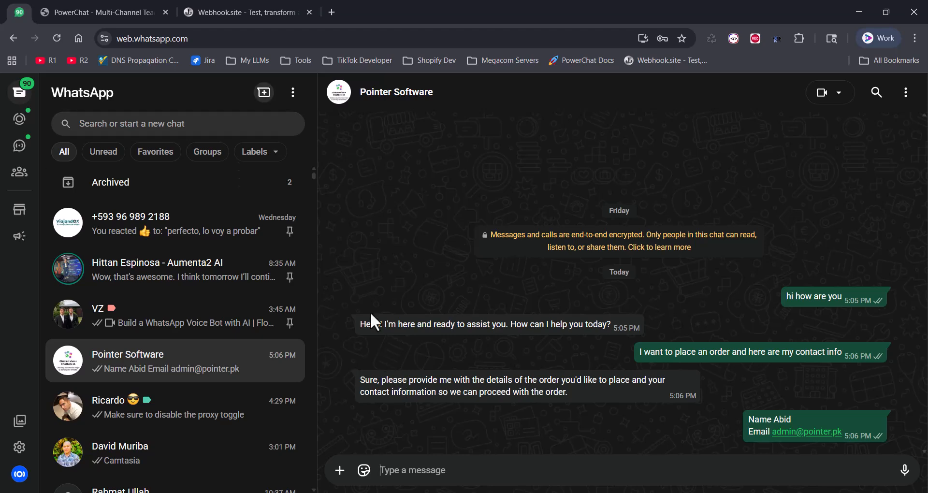
Inspect the latest POST request's raw content on Webhook.site for the captured name.
{"action": "left_click", "coordinate": [243, 7]}
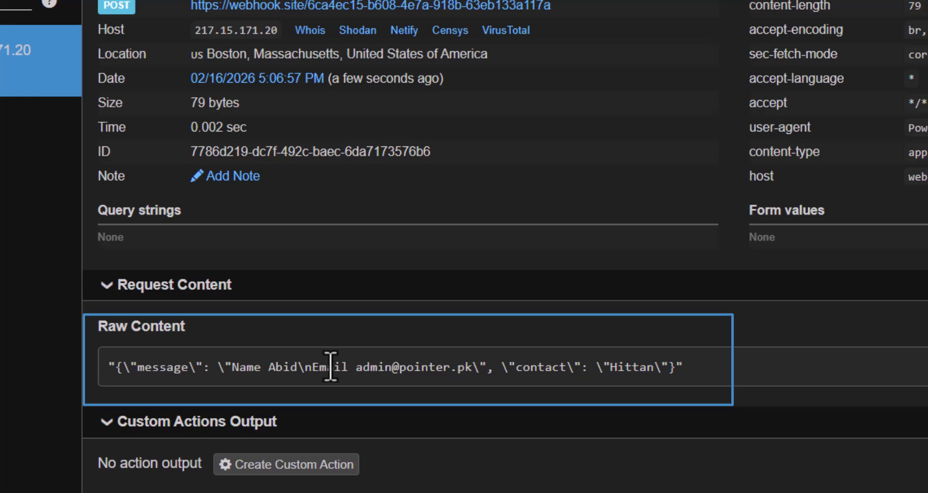
{"action": "left_click_drag", "start_coordinate": [124, 369], "coordinate": [300, 381]}
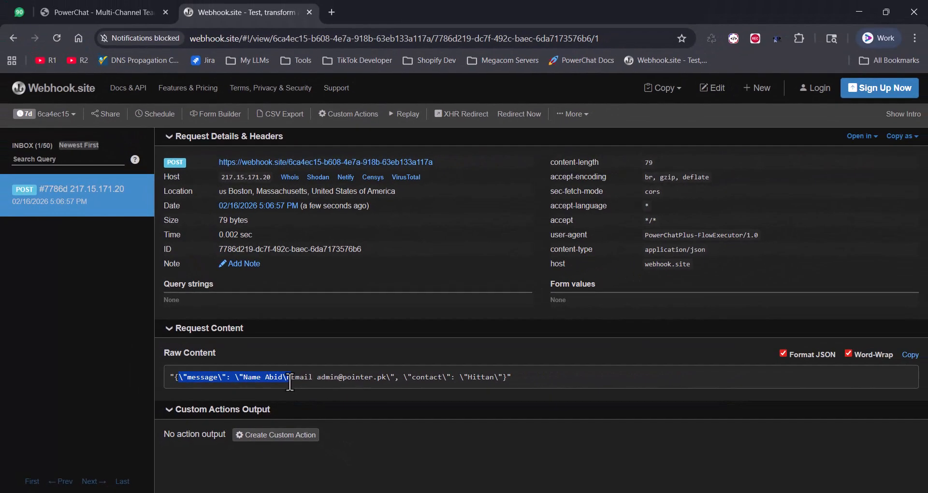
{"action": "left_click", "coordinate": [682, 373]}
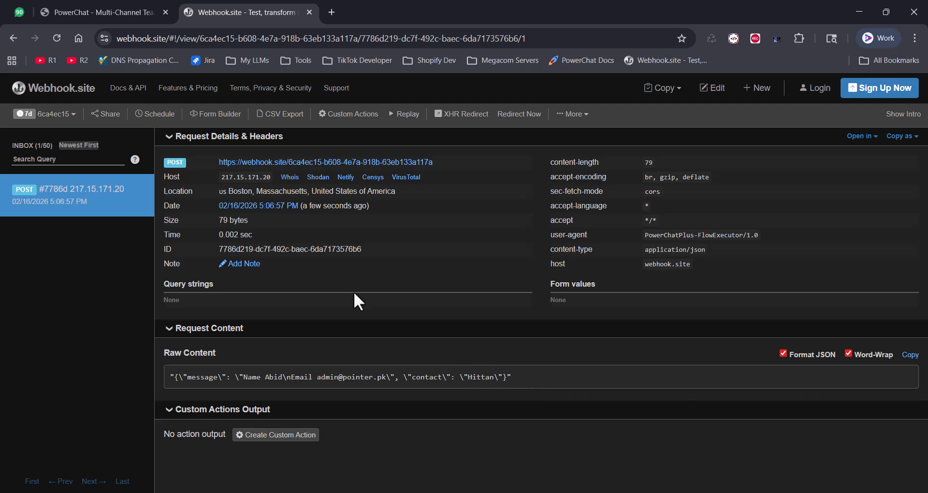
In the Task Execution flow, add the Share Video task template to the AI Assistant.
{"action": "left_click", "coordinate": [138, 12]}
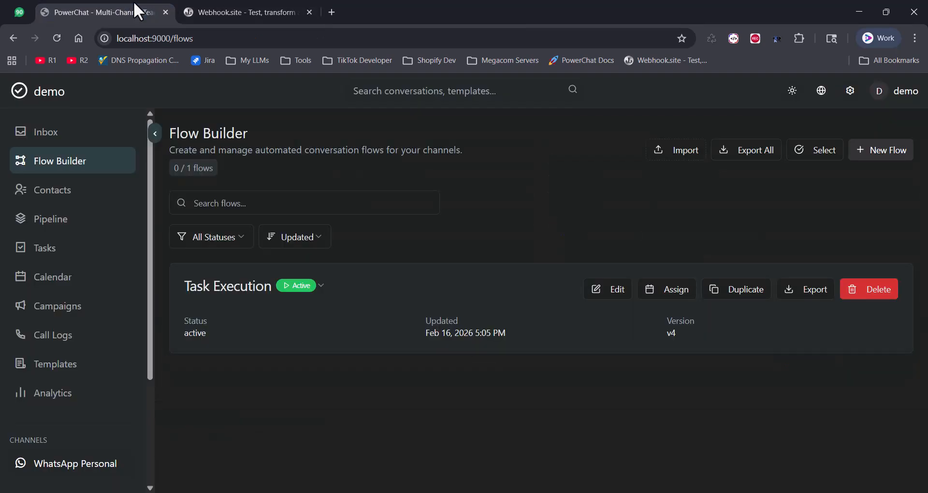
{"action": "left_click", "coordinate": [610, 291]}
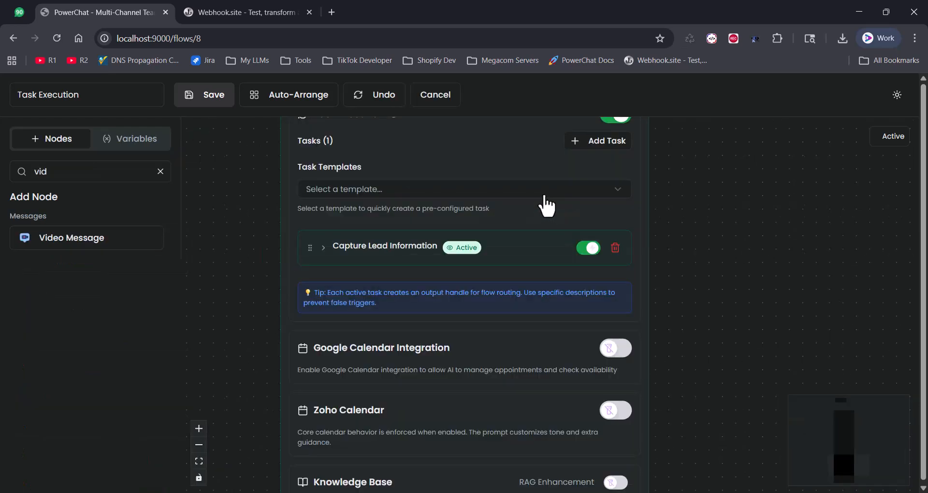
{"action": "left_click", "coordinate": [545, 196]}
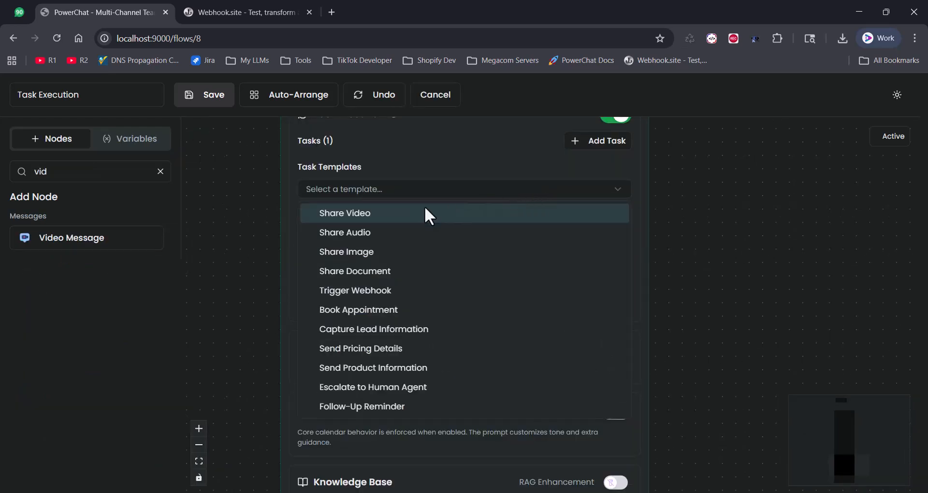
{"action": "left_click", "coordinate": [358, 215]}
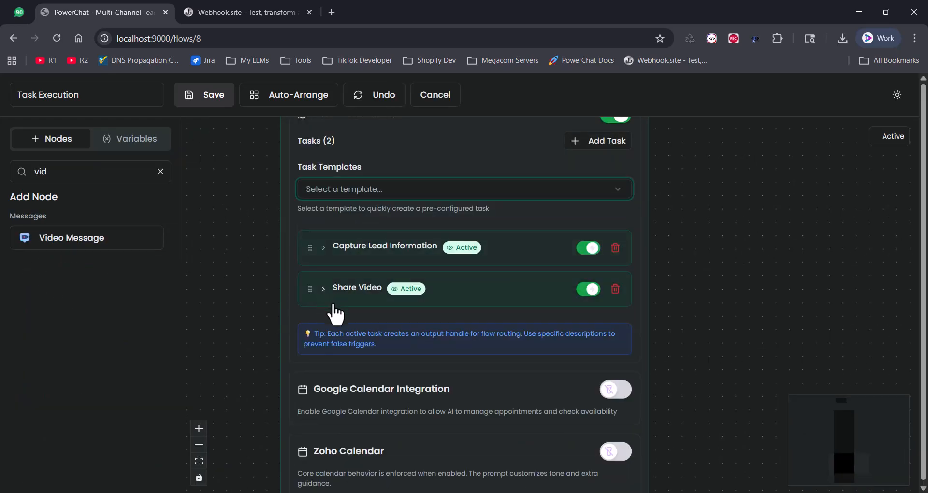
Rename the task to 'Share Product Video' and add 'about meta quest' to its description.
{"action": "left_click", "coordinate": [331, 305]}
{"action": "left_click", "coordinate": [356, 334]}
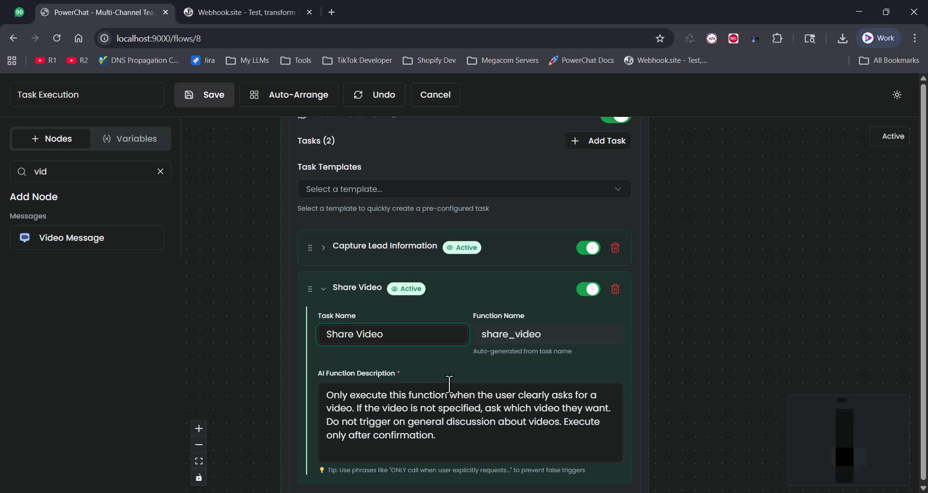
{"action": "type", "text": "Product"}
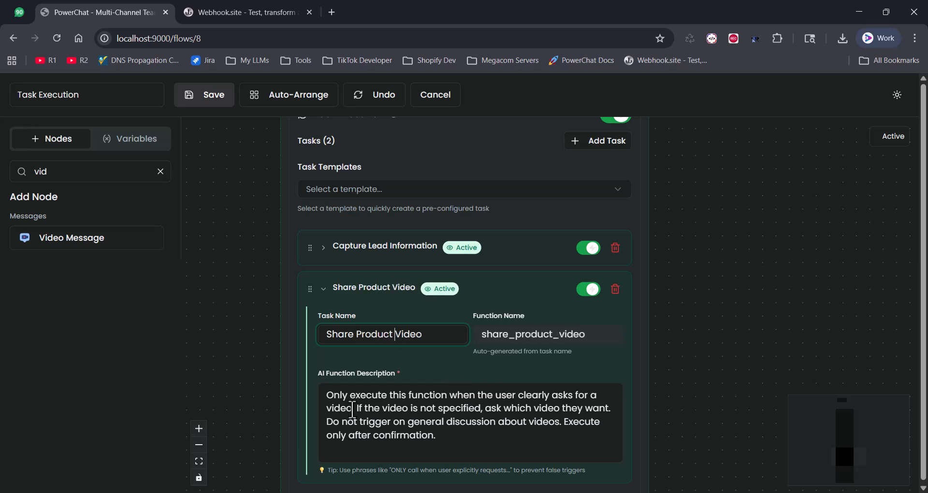
{"action": "left_click", "coordinate": [352, 409]}
{"action": "type", "text": "about meta quest"}
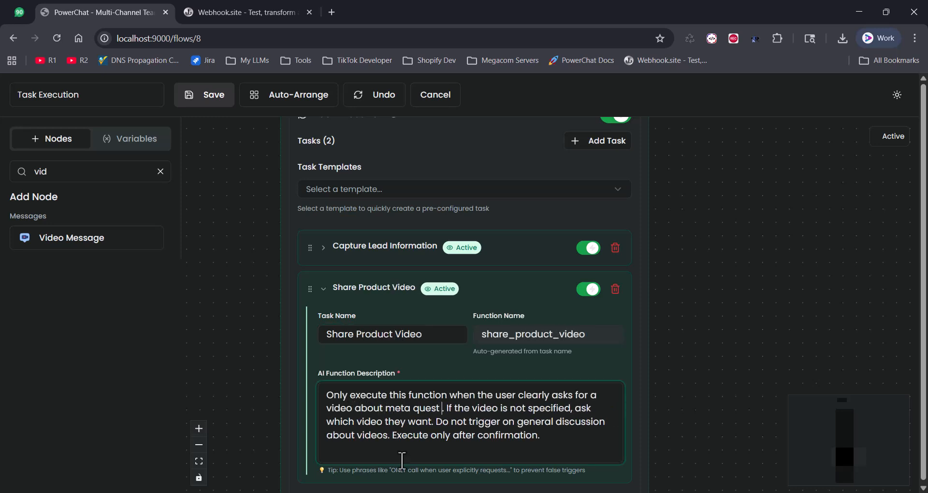
{"action": "key", "text": "BackSpace"}
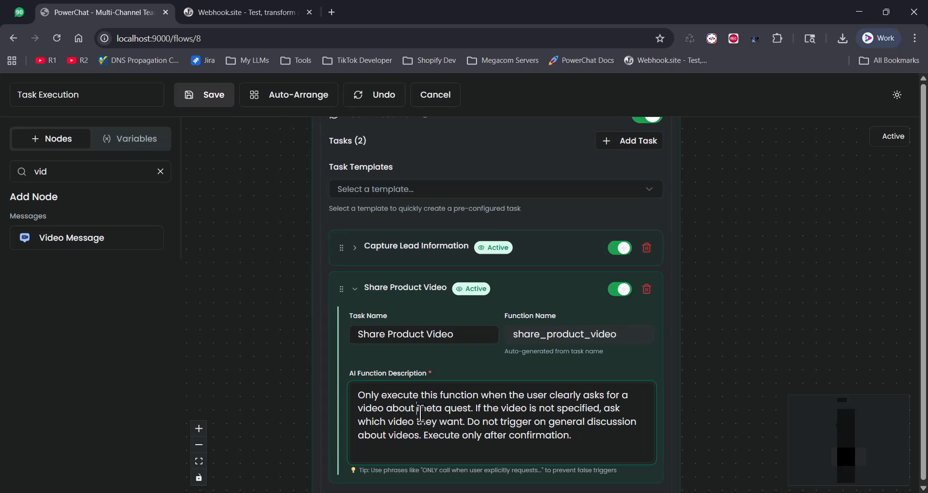
{"action": "double_click", "coordinate": [459, 410]}
{"action": "left_click", "coordinate": [511, 429]}
{"action": "left_click", "coordinate": [312, 104]}
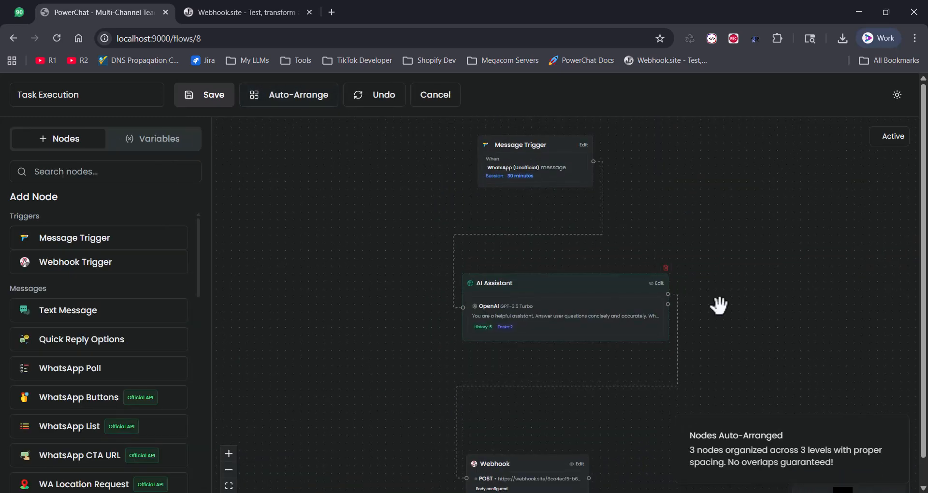
Add a Video Message node from the node search ('vid') and auto-arrange the four nodes.
{"action": "left_click_drag", "start_coordinate": [721, 306], "coordinate": [659, 238]}
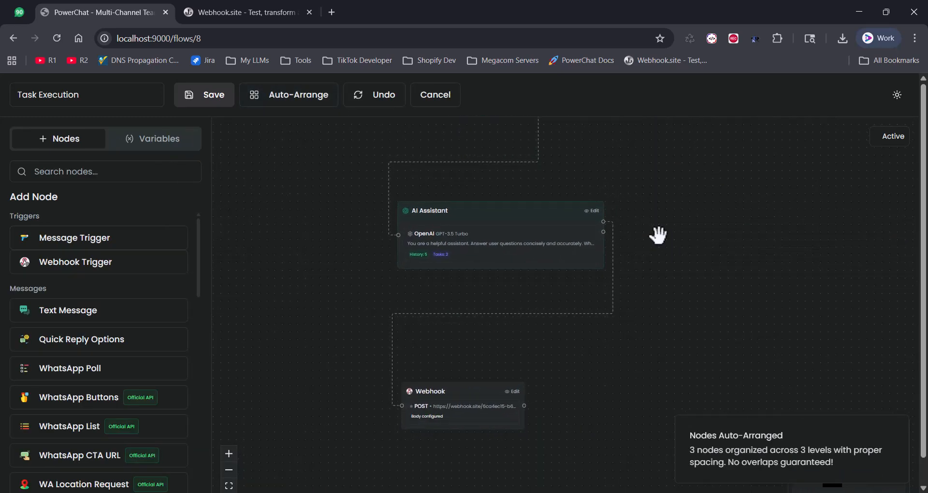
{"action": "left_click", "coordinate": [125, 176]}
{"action": "type", "text": "vid"}
{"action": "left_click", "coordinate": [123, 239]}
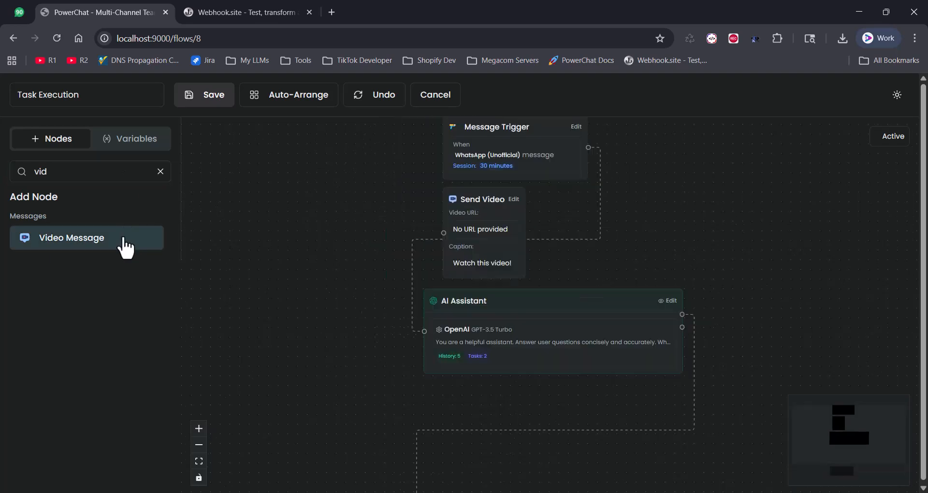
{"action": "left_click", "coordinate": [292, 96]}
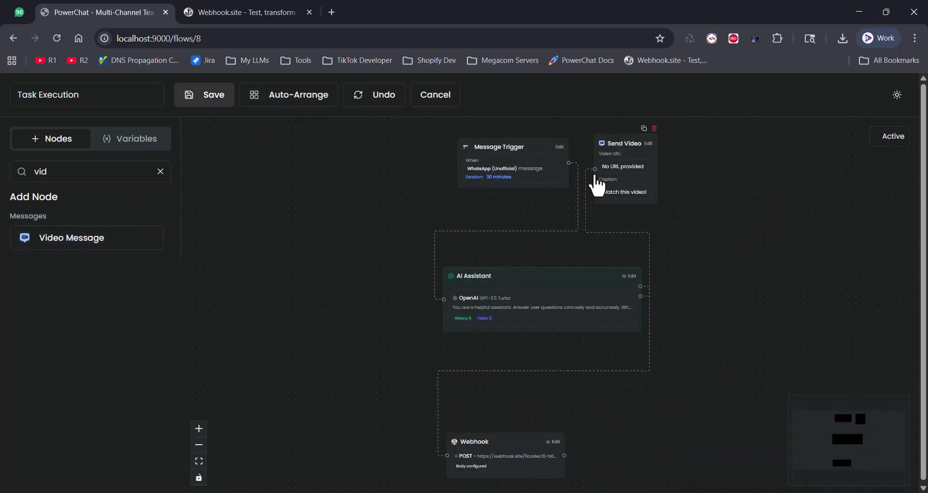
{"action": "scroll", "coordinate": [648, 172], "scroll_direction": "up", "scroll_amount": 5}
Upload the product video to the Send Video node and preview its playback.
{"action": "left_click", "coordinate": [667, 169]}
{"action": "left_click", "coordinate": [626, 254]}
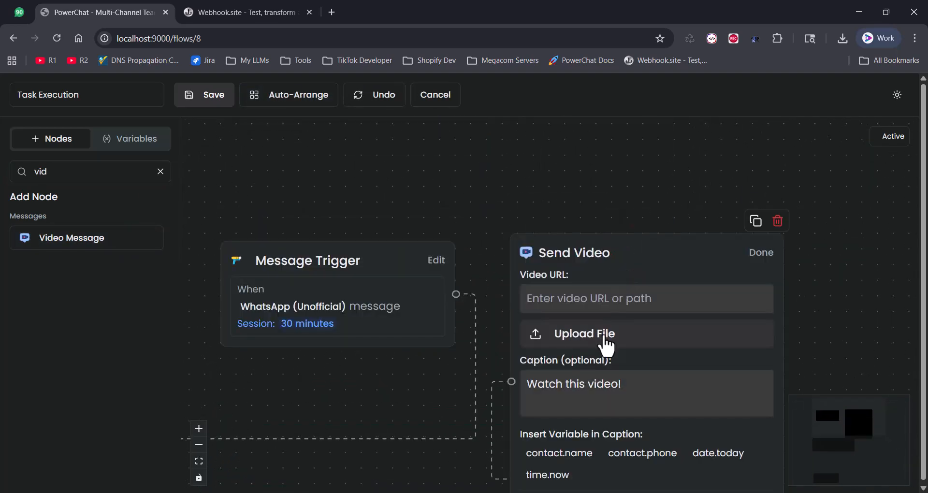
{"action": "left_click", "coordinate": [608, 342]}
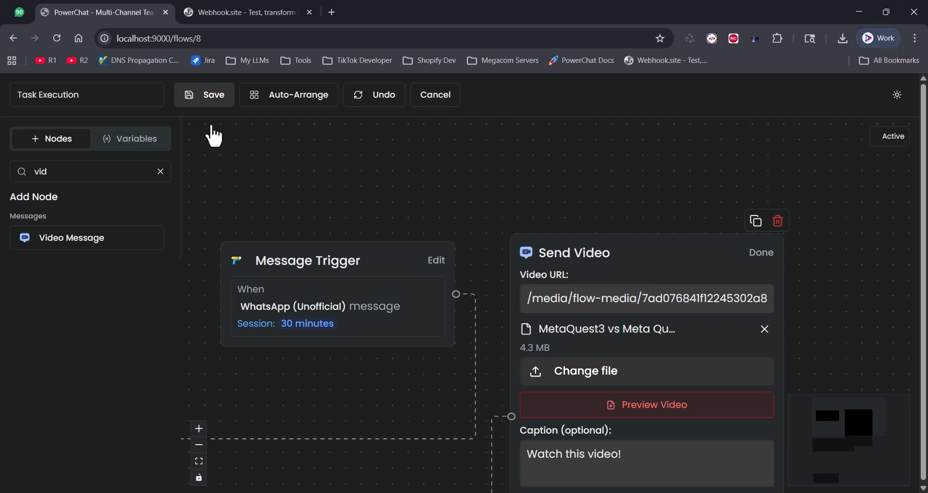
{"action": "left_click", "coordinate": [642, 407]}
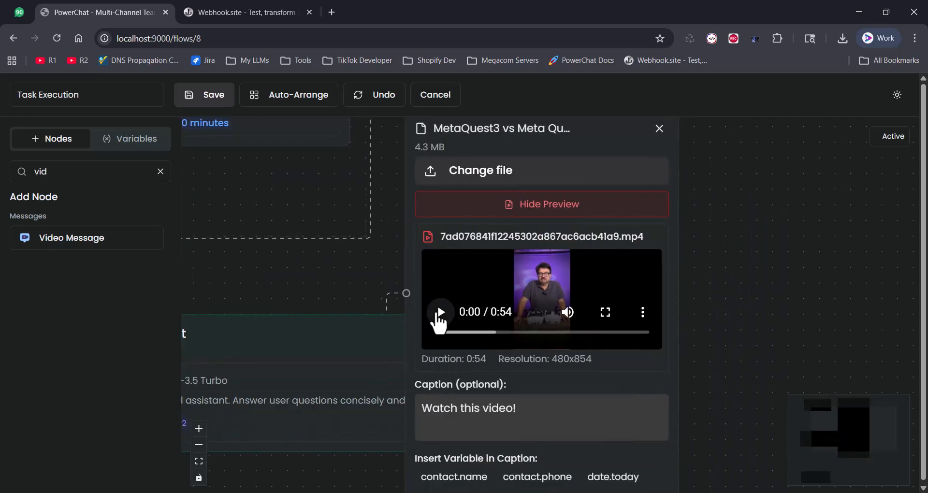
{"action": "left_click", "coordinate": [439, 319]}
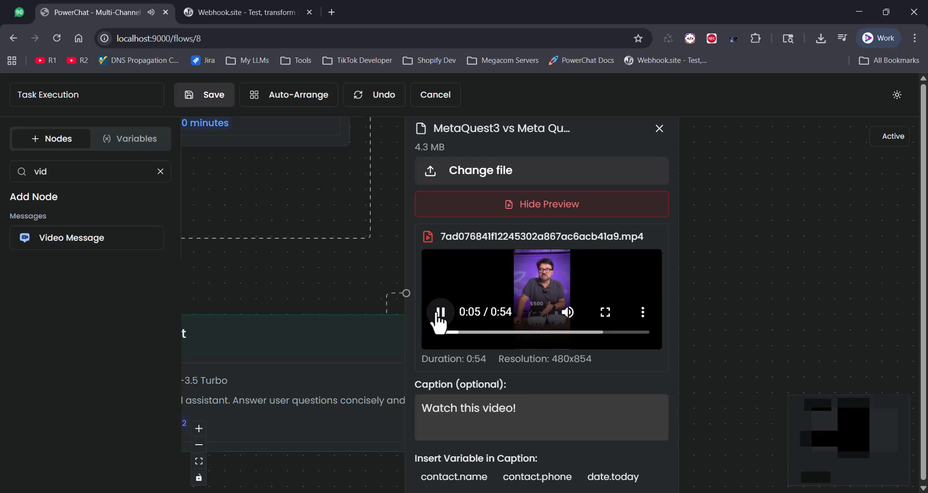
{"action": "left_click", "coordinate": [439, 319]}
Write the caption 'Dear {{contact.name}}' about Meta Quest 3 for the video.
{"action": "left_click", "coordinate": [513, 408]}
{"action": "type", "text": "about"}
{"action": "type", "text": "Meta Quest 3 or the Quest 3S"}
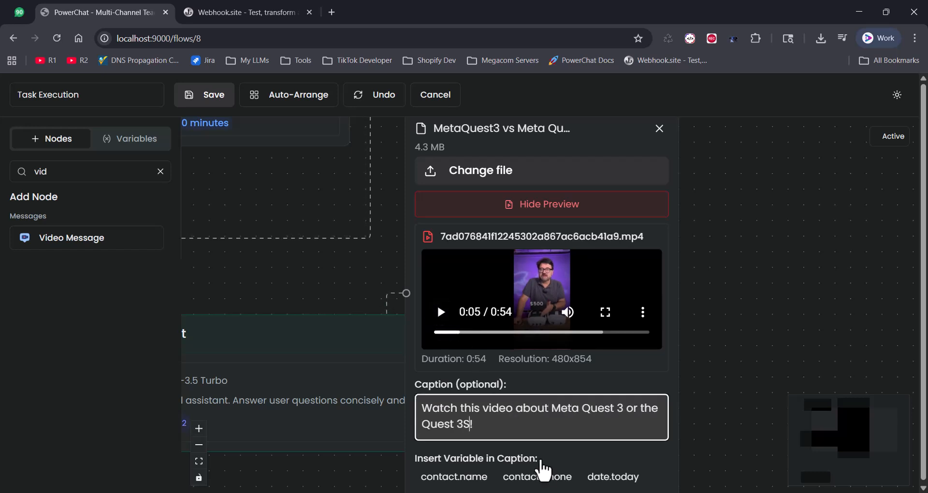
{"action": "scroll", "coordinate": [531, 319], "scroll_direction": "down", "scroll_amount": 2}
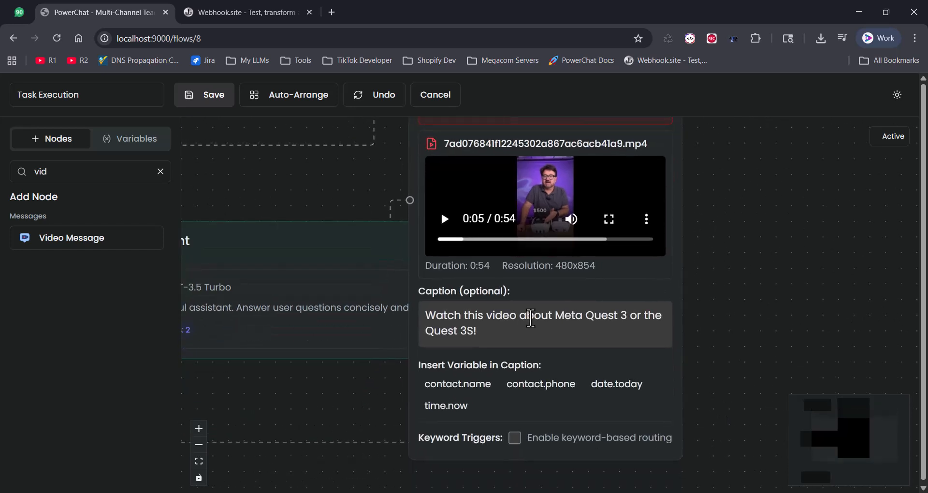
{"action": "left_click", "coordinate": [426, 315]}
{"action": "type", "text": "Dear"}
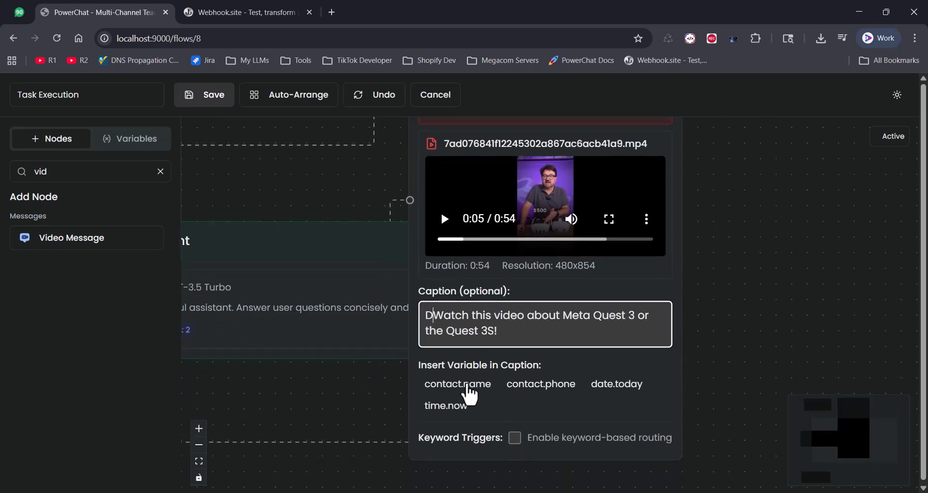
{"action": "left_click", "coordinate": [467, 385]}
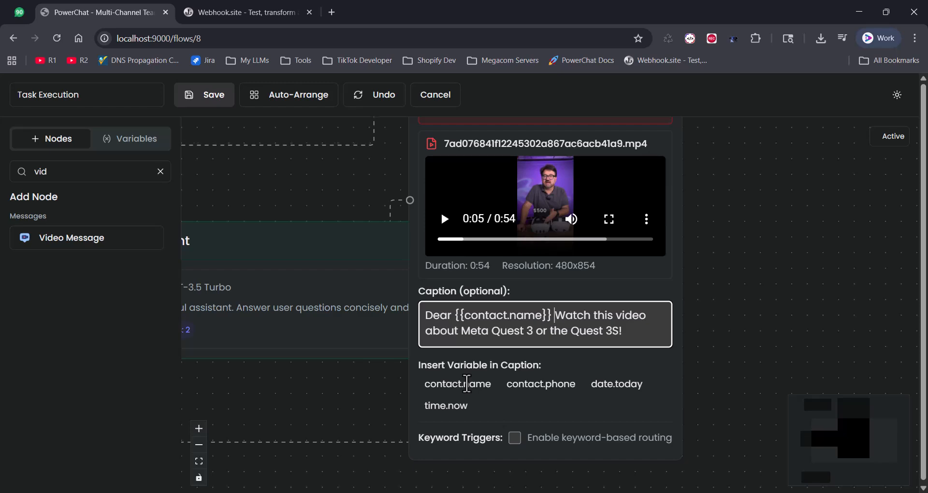
Save the flow, auto-arrange it, and move Send Video beside the AI Assistant.
{"action": "left_click", "coordinate": [203, 104]}
{"action": "left_click", "coordinate": [269, 108]}
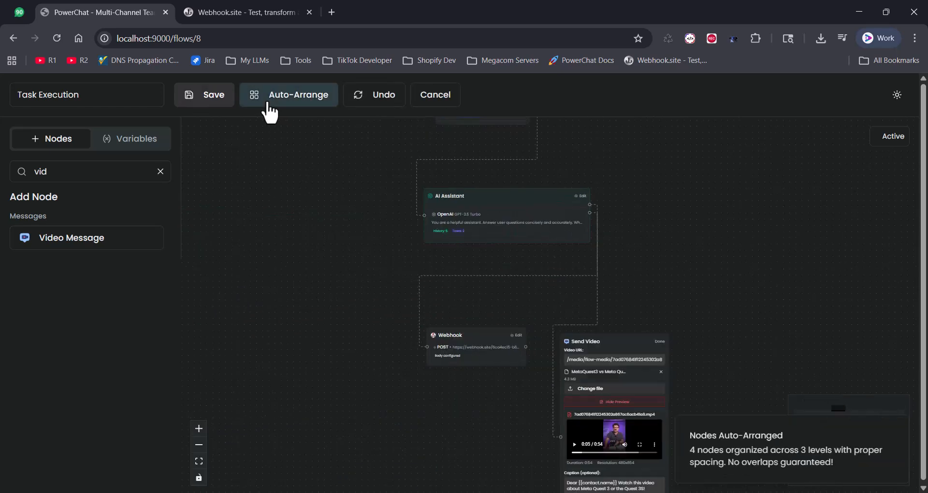
{"action": "left_click_drag", "start_coordinate": [735, 275], "coordinate": [595, 296]}
{"action": "left_click_drag", "start_coordinate": [479, 351], "coordinate": [580, 200]}
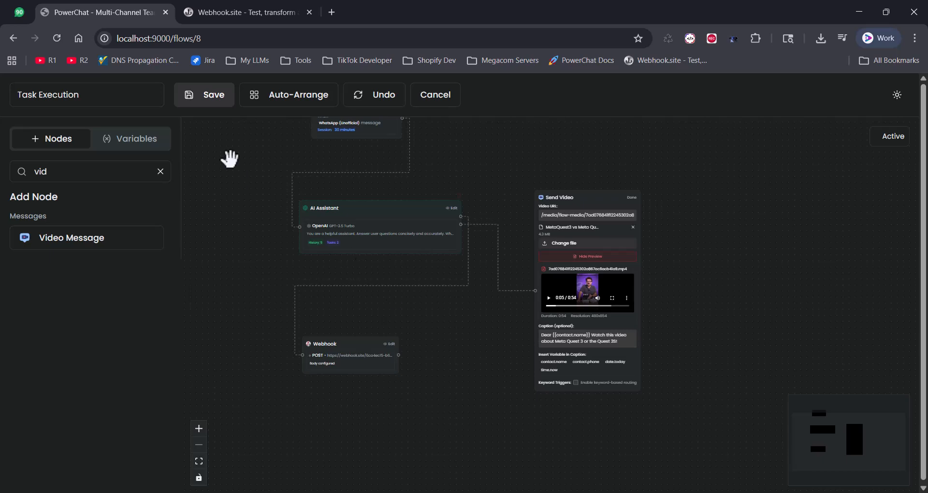
{"action": "key", "text": "ctrl+1"}
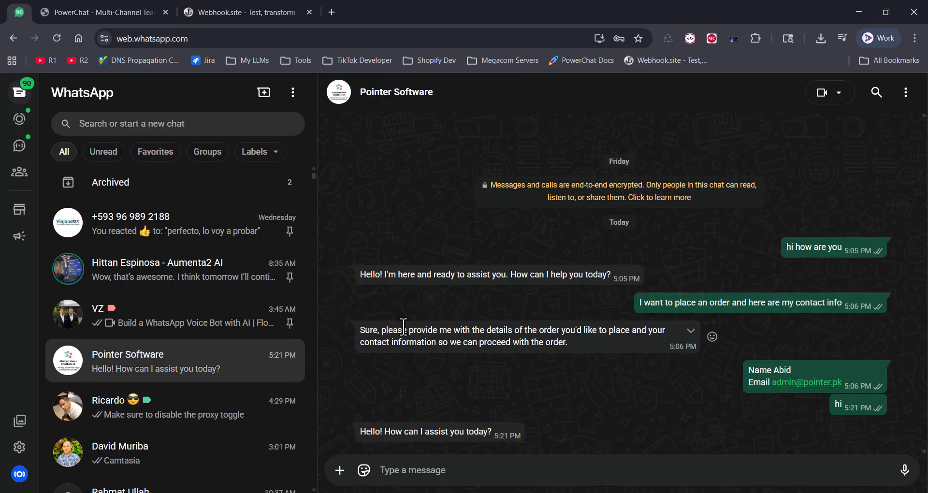
Send 'I want to know about the video' and play the bot's name-captioned Meta Quest video.
{"action": "type", "text": "I wan"}
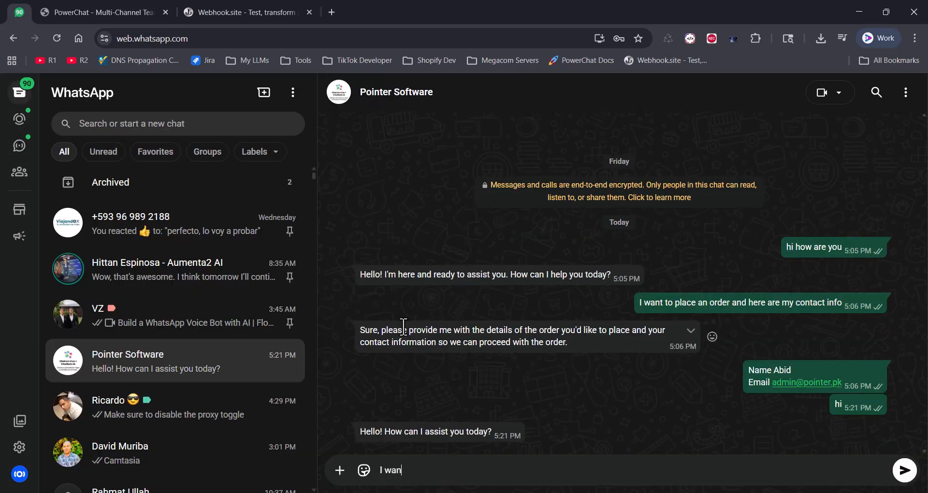
{"action": "type", "text": "t to know about the v"}
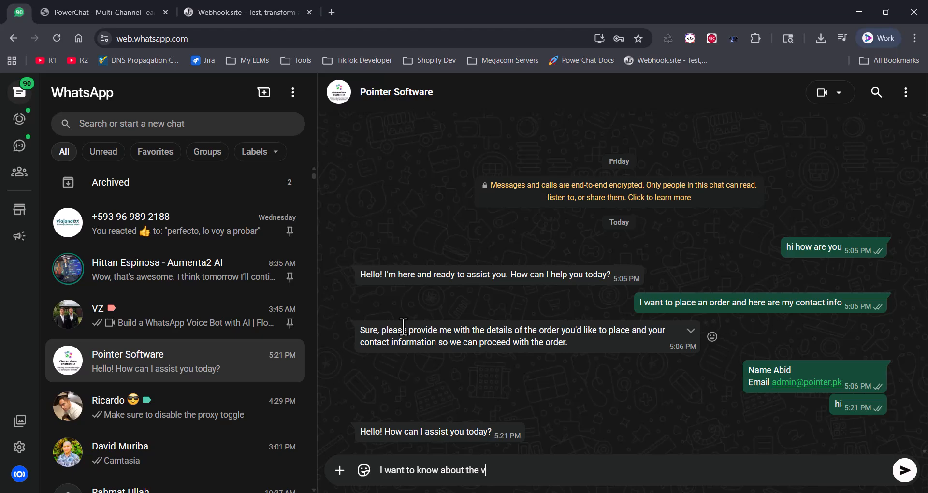
{"action": "type", "text": "ideo"}
{"action": "key", "text": "Return"}
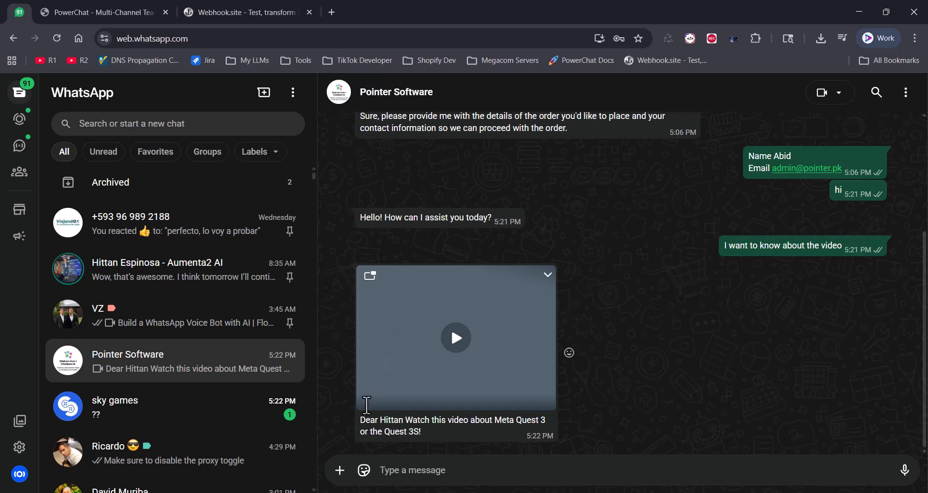
{"action": "left_click_drag", "start_coordinate": [361, 420], "coordinate": [507, 427]}
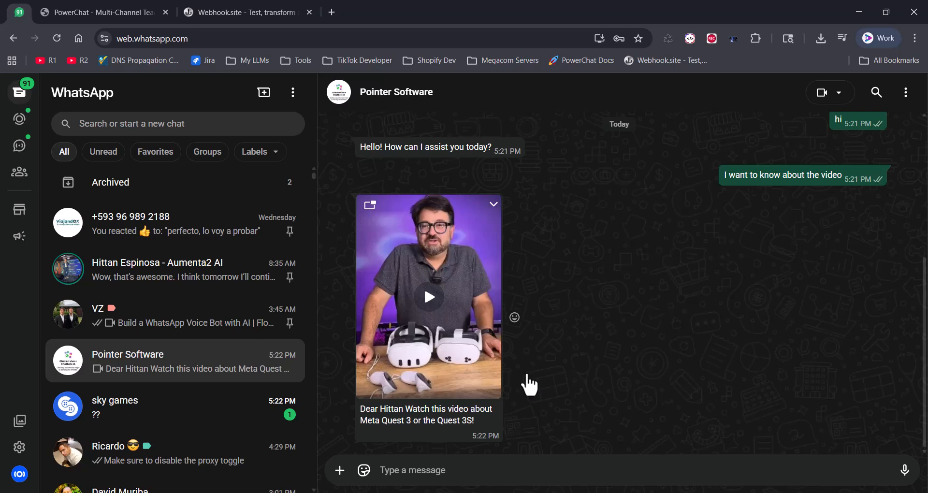
{"action": "left_click", "coordinate": [432, 299]}
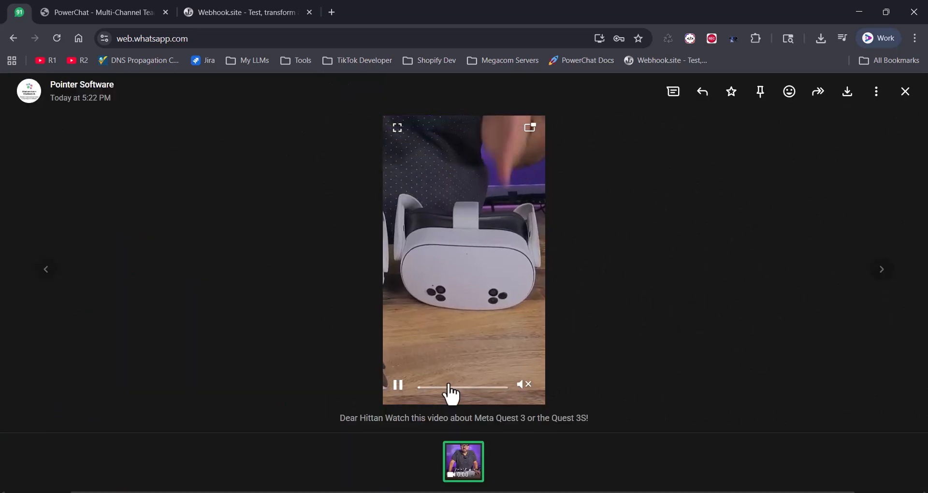
{"action": "left_click", "coordinate": [700, 316]}
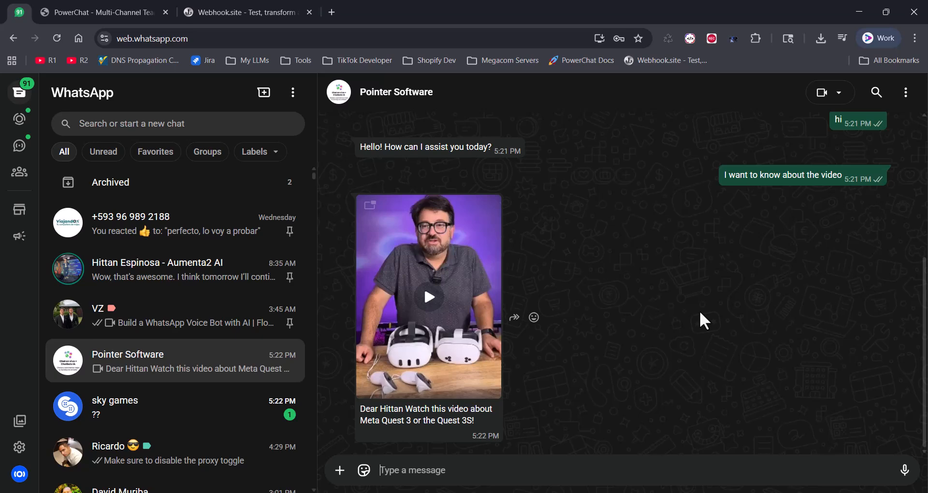
{"action": "left_click", "coordinate": [116, 12]}
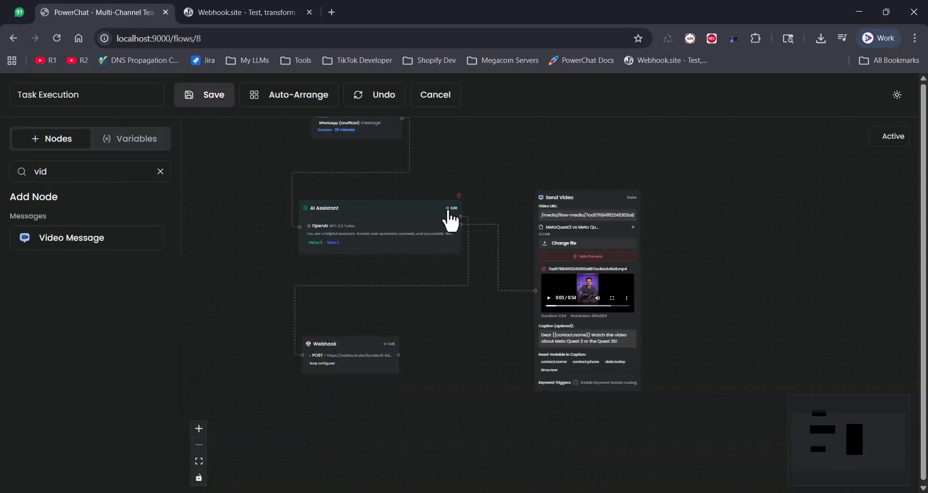
Add the Follow-Up Reminder task template to the AI Assistant, review it, and clear the Nodes search.
{"action": "left_click", "coordinate": [451, 209]}
{"action": "scroll", "coordinate": [437, 439], "scroll_direction": "up", "scroll_amount": 3}
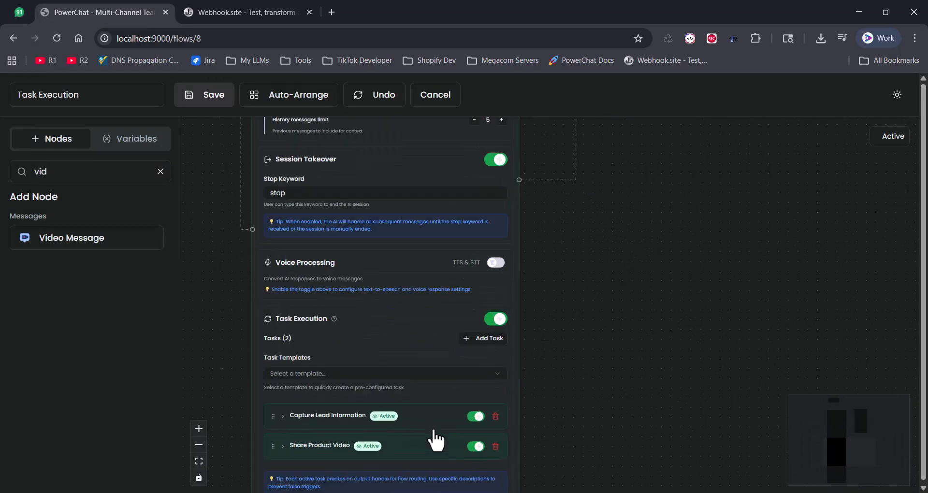
{"action": "scroll", "coordinate": [437, 439], "scroll_direction": "down", "scroll_amount": 4}
{"action": "left_click", "coordinate": [448, 181]}
{"action": "key", "text": "Down"}
{"action": "key", "text": "Down"}
{"action": "key", "text": "Down"}
{"action": "key", "text": "Down"}
{"action": "key", "text": "Down"}
{"action": "key", "text": "Down"}
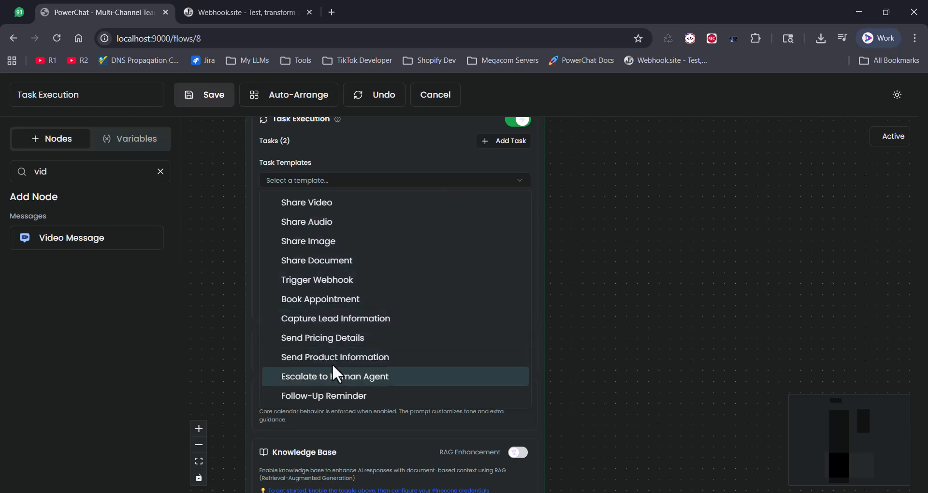
{"action": "key", "text": "Down"}
{"action": "left_click", "coordinate": [353, 394]}
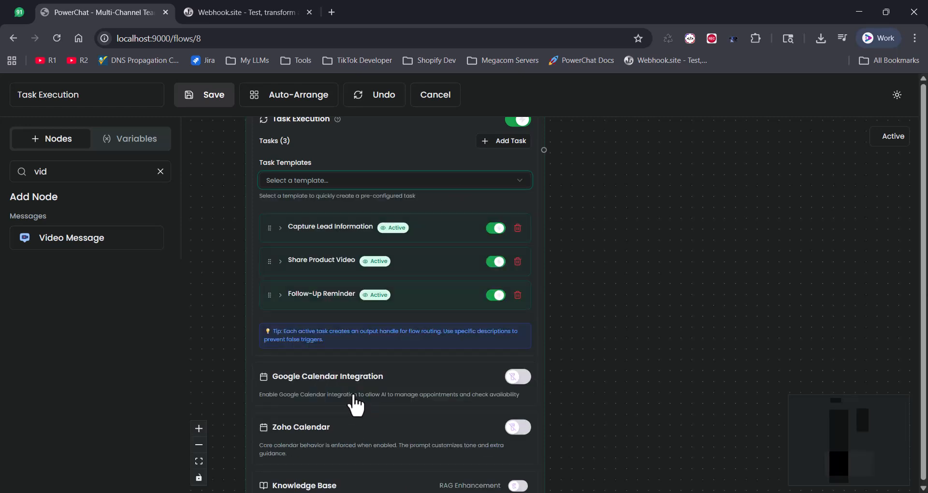
{"action": "left_click", "coordinate": [281, 295]}
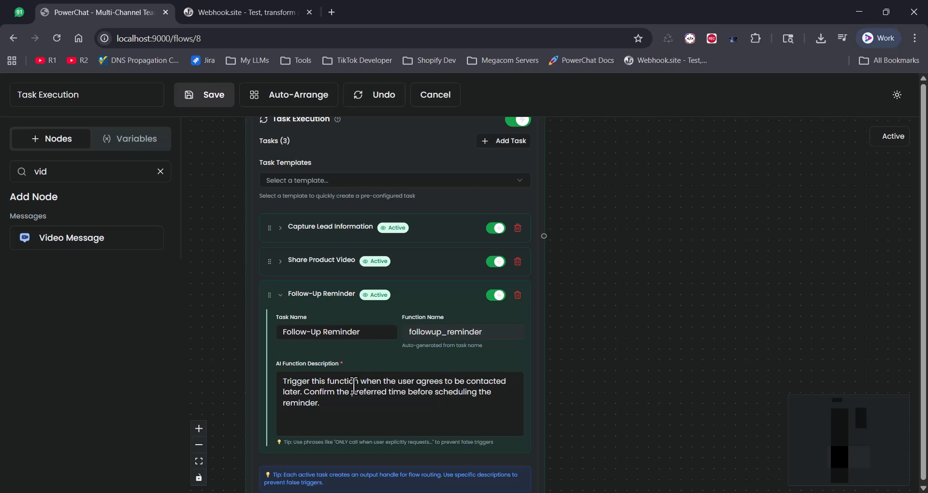
{"action": "left_click", "coordinate": [366, 401]}
{"action": "triple_click", "coordinate": [78, 95]}
{"action": "triple_click", "coordinate": [60, 173]}
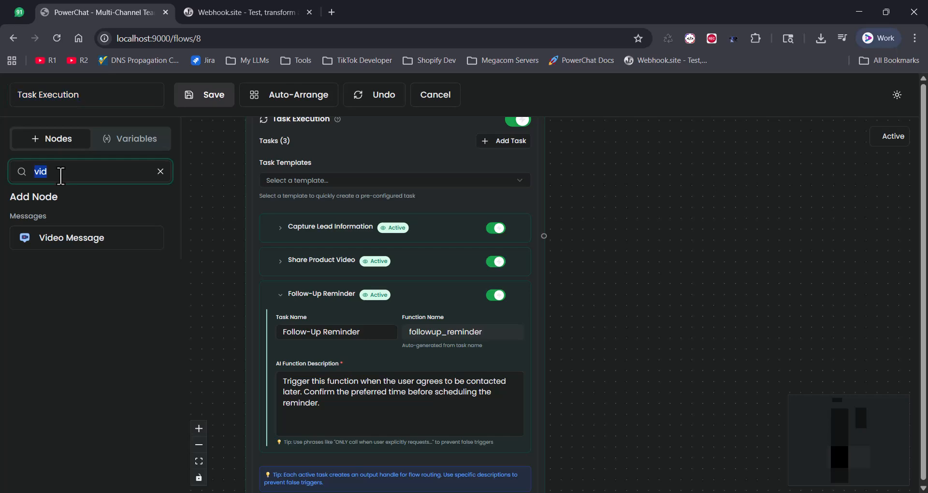
Add a Follow-up Message node and connect it to the AI Assistant's third output.
{"action": "type", "text": "fo"}
{"action": "left_click", "coordinate": [108, 241]}
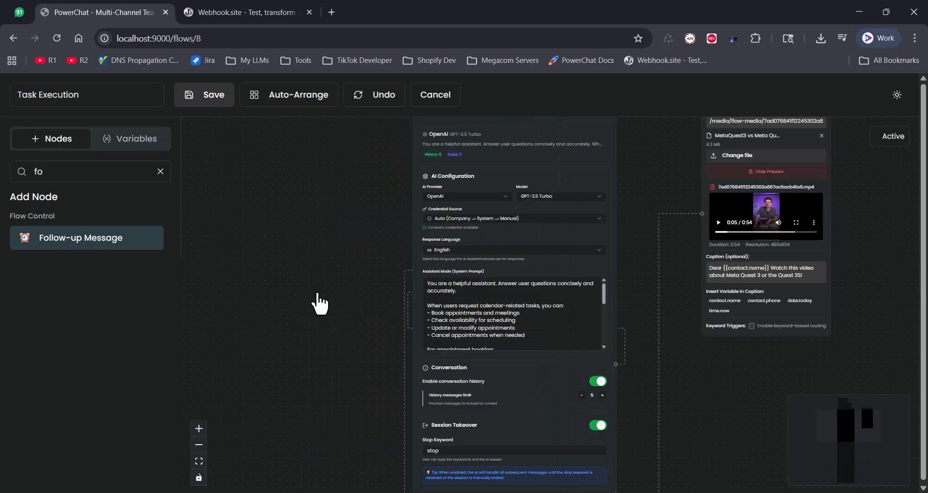
{"action": "left_click_drag", "start_coordinate": [456, 326], "coordinate": [402, 151]}
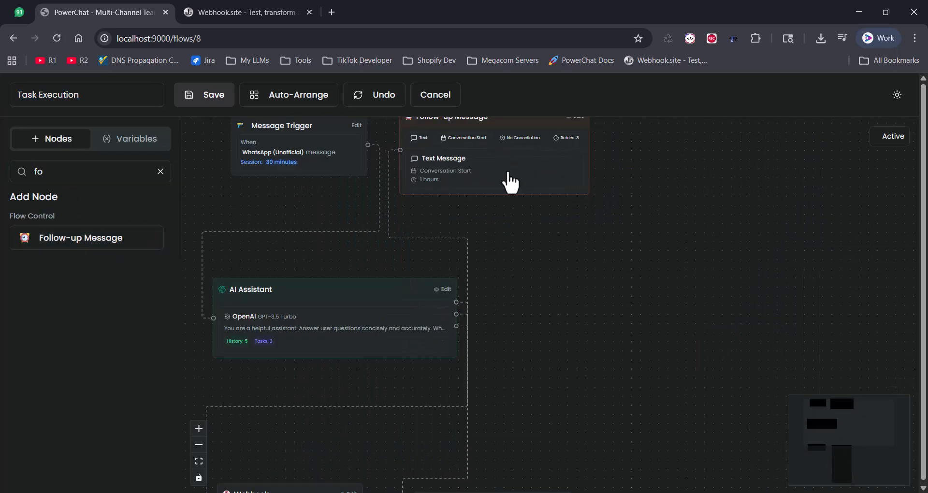
{"action": "left_click_drag", "start_coordinate": [506, 180], "coordinate": [611, 366]}
Set the follow-up to send an Image after a 1 Hours delay, and save the flow.
{"action": "left_click", "coordinate": [674, 307]}
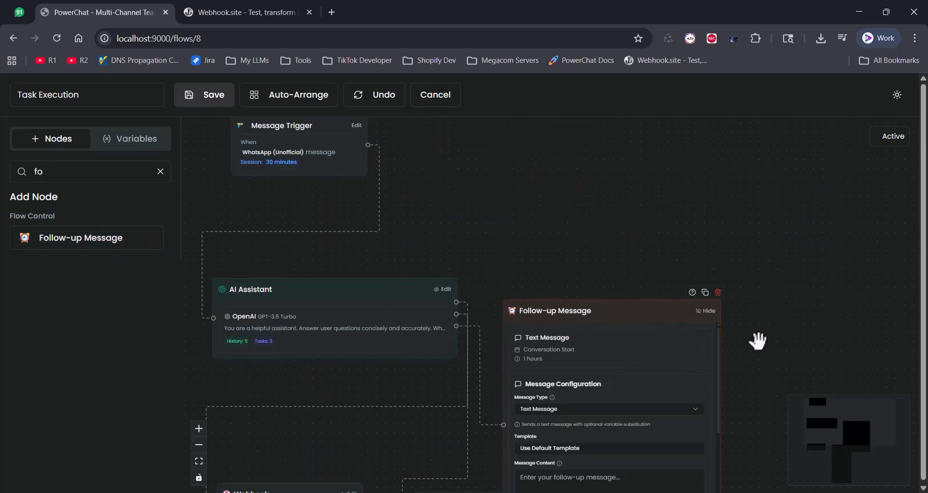
{"action": "left_click", "coordinate": [465, 253]}
{"action": "left_click", "coordinate": [478, 287]}
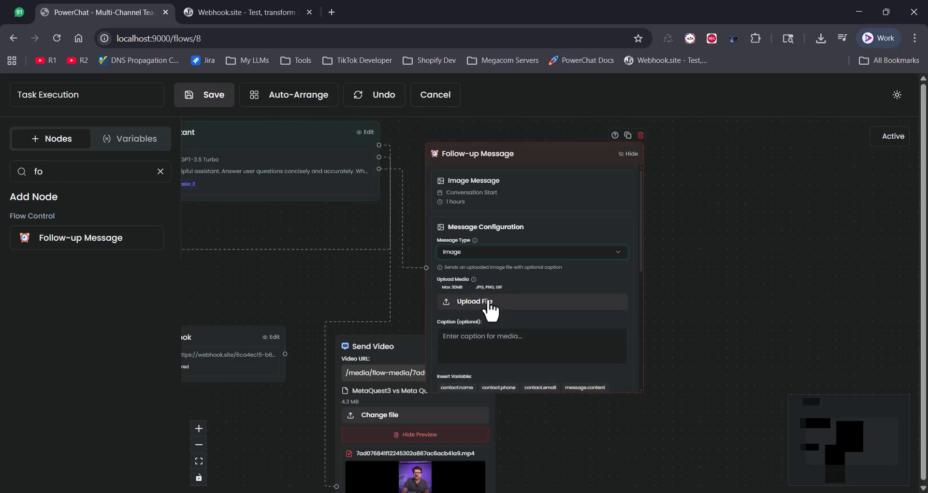
{"action": "left_click_drag", "start_coordinate": [642, 271], "coordinate": [642, 331]}
{"action": "scroll", "coordinate": [642, 331], "scroll_direction": "up", "scroll_amount": 3}
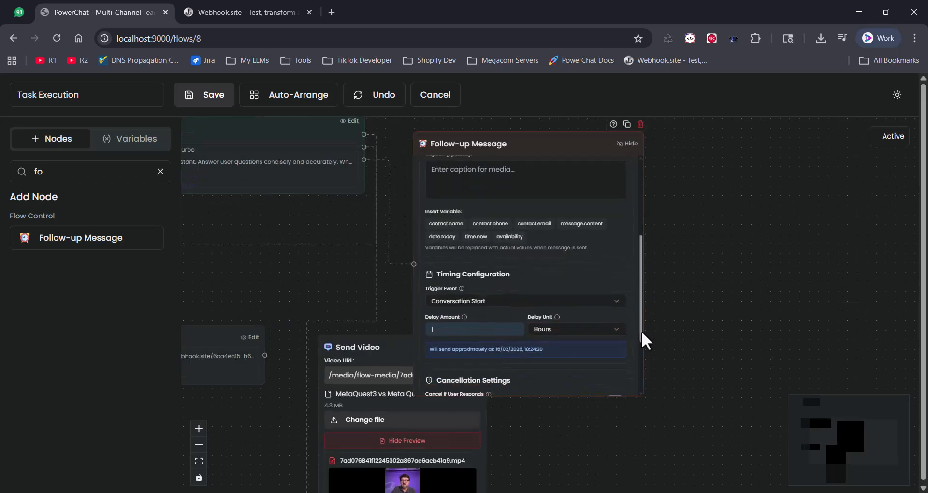
{"action": "left_click", "coordinate": [544, 331]}
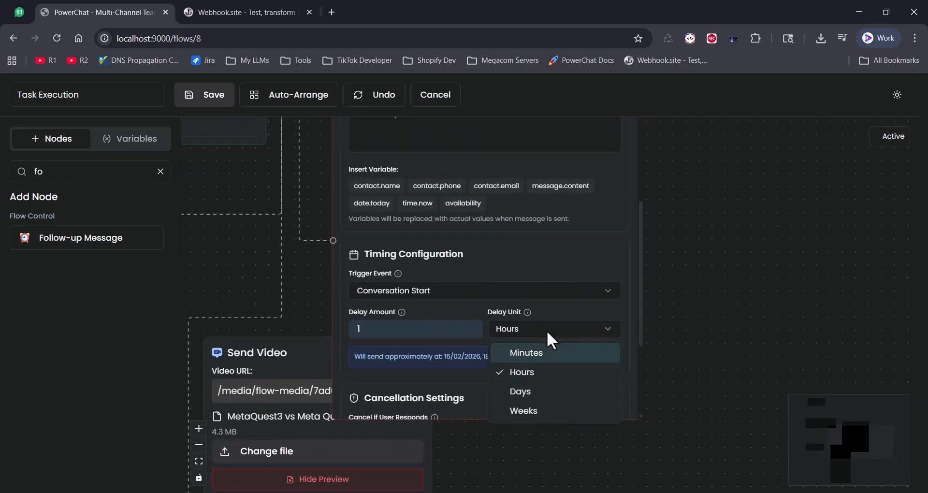
{"action": "key", "text": "Down"}
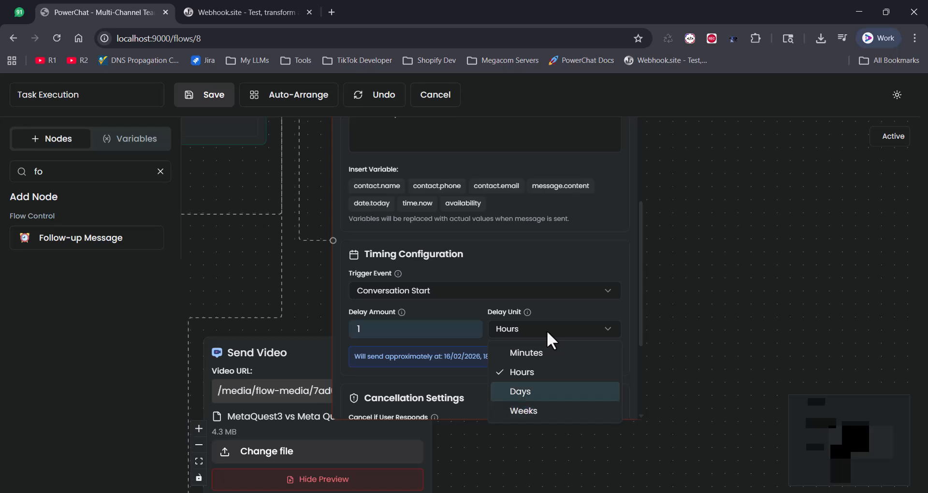
{"action": "left_click", "coordinate": [613, 308]}
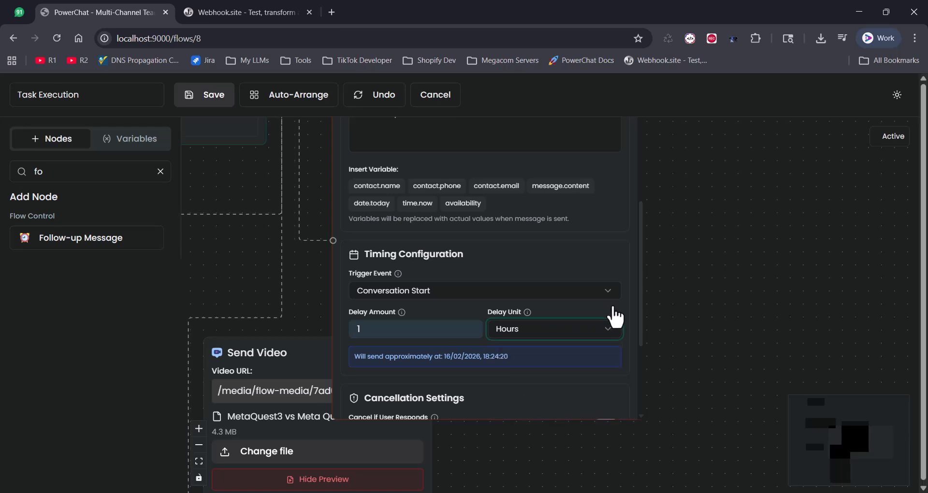
{"action": "scroll", "coordinate": [643, 346], "scroll_direction": "down", "scroll_amount": 1}
{"action": "scroll", "coordinate": [644, 348], "scroll_direction": "down", "scroll_amount": 2}
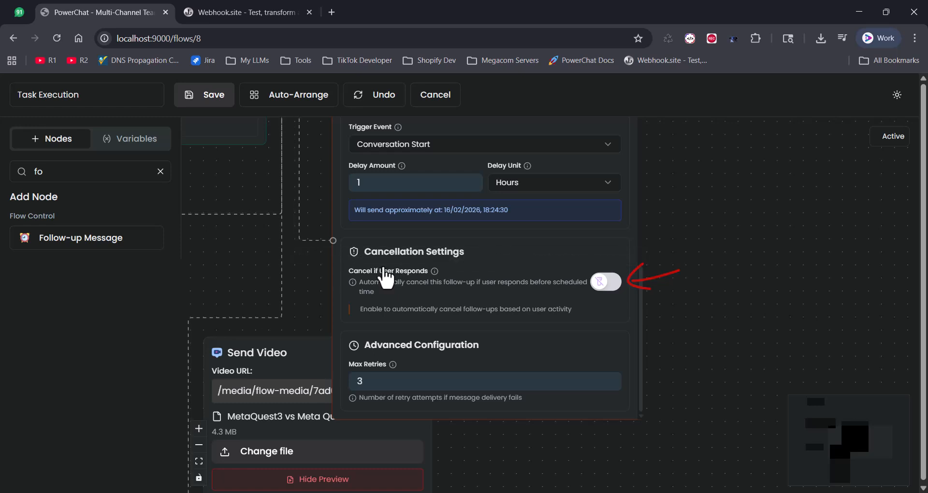
{"action": "left_click", "coordinate": [204, 98]}
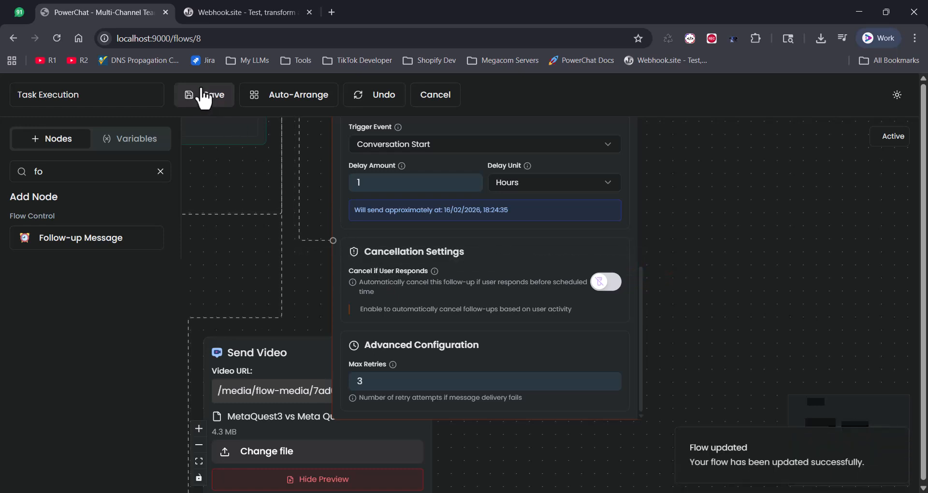